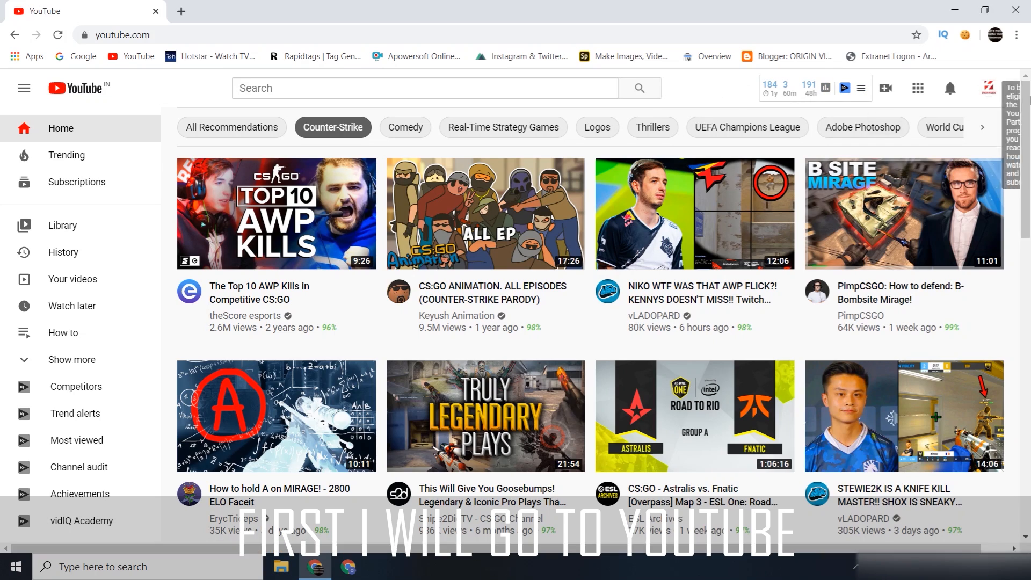
- Start a YouTube video upload with the Highlights FC Barcelona vs Atletico de Madrid file from the Videoder folder in Videos
left_click(886, 88)
left_click(898, 121)
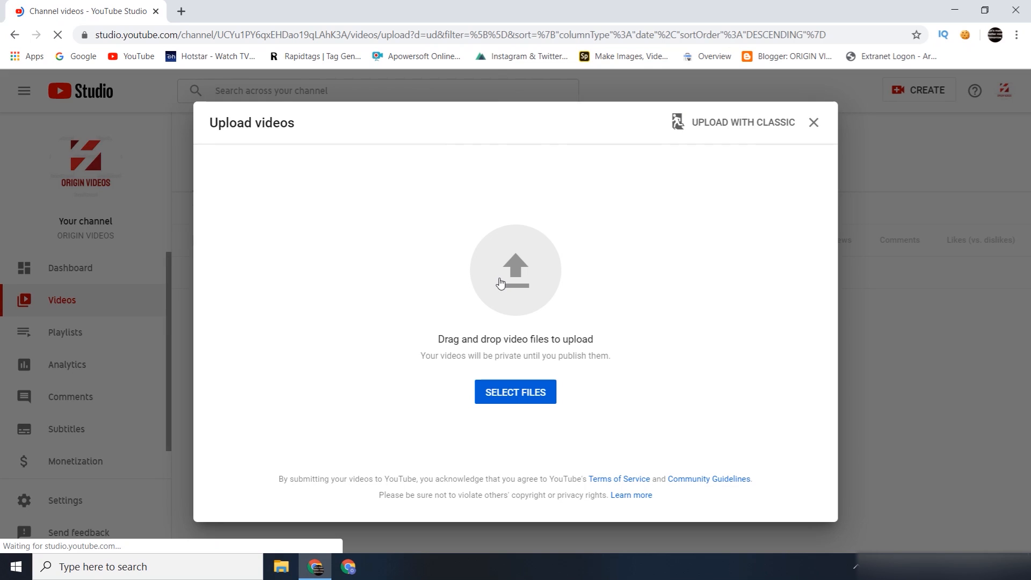
left_click(499, 282)
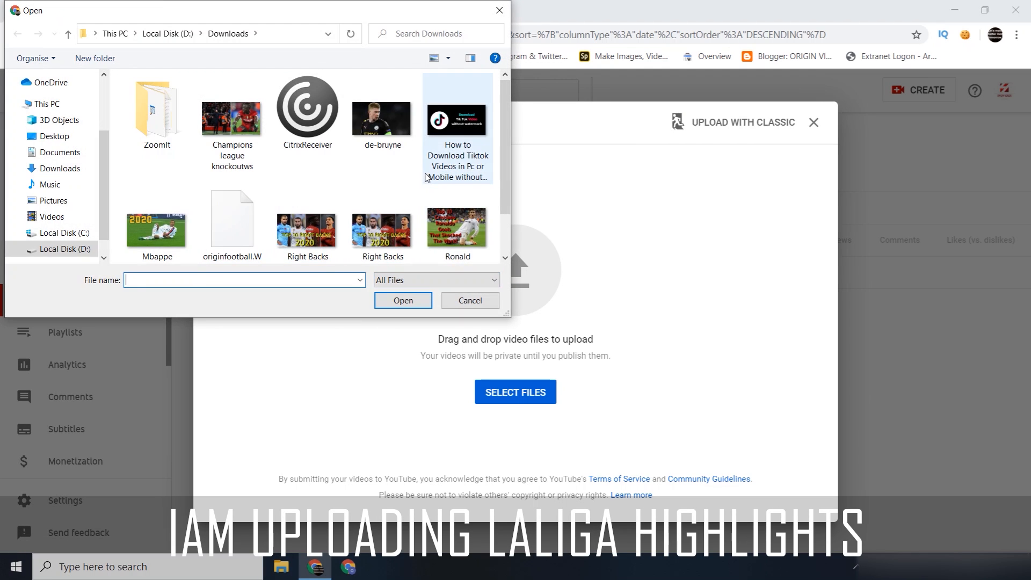
scroll(434, 239, "down", 1)
scroll(375, 226, "up", 1)
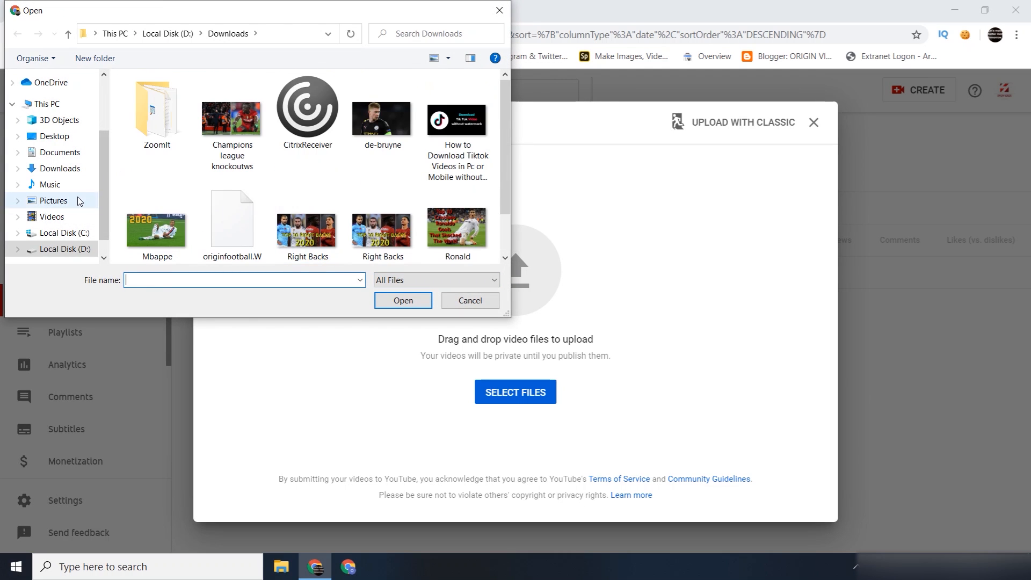
left_click(64, 216)
double_click(382, 105)
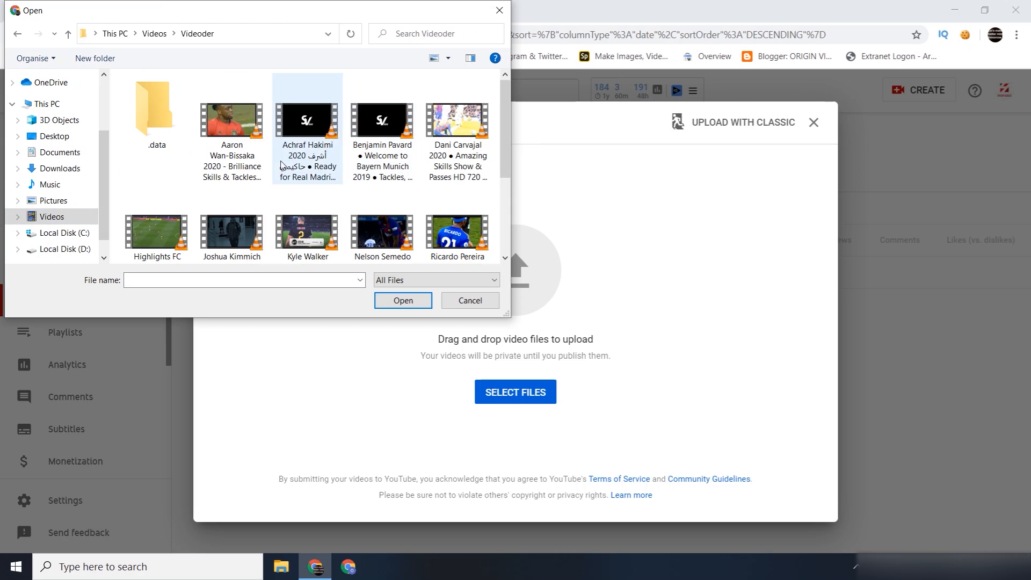
left_click(152, 186)
left_click(402, 301)
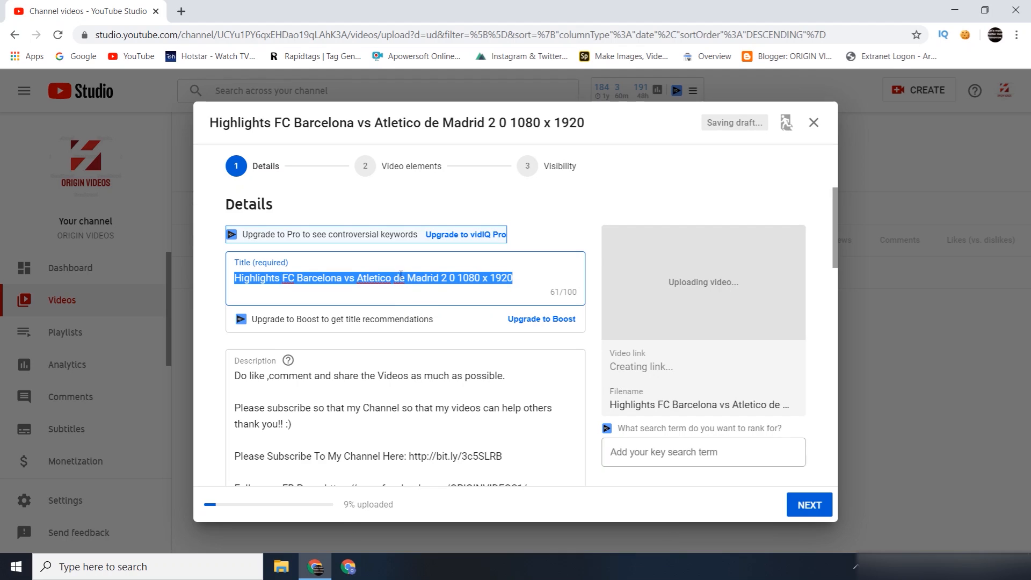
- Keep the uploaded video's title and details, skip the video elements, save it with Private visibility and dismiss the processing notice
left_click(400, 275)
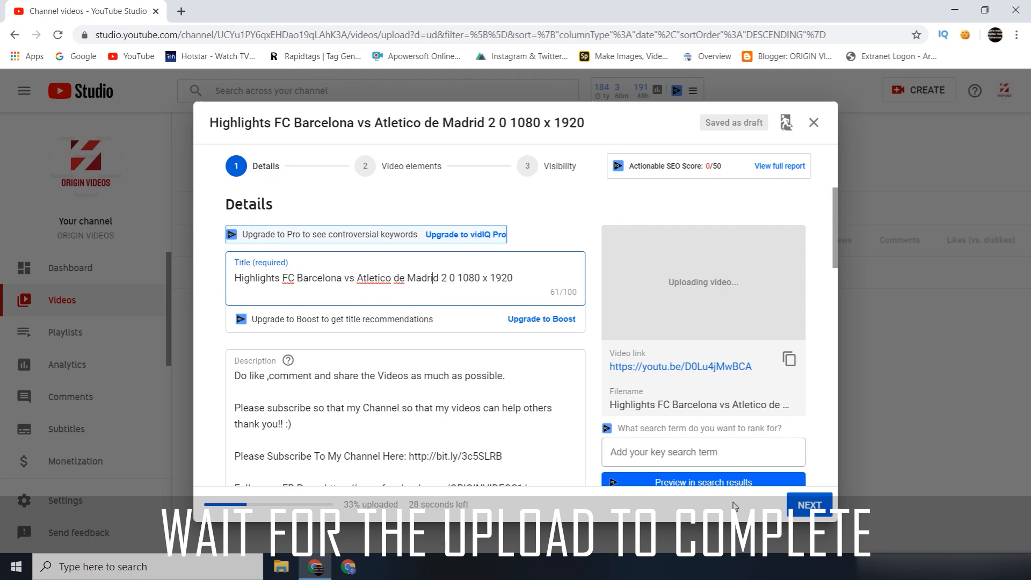
left_click(814, 507)
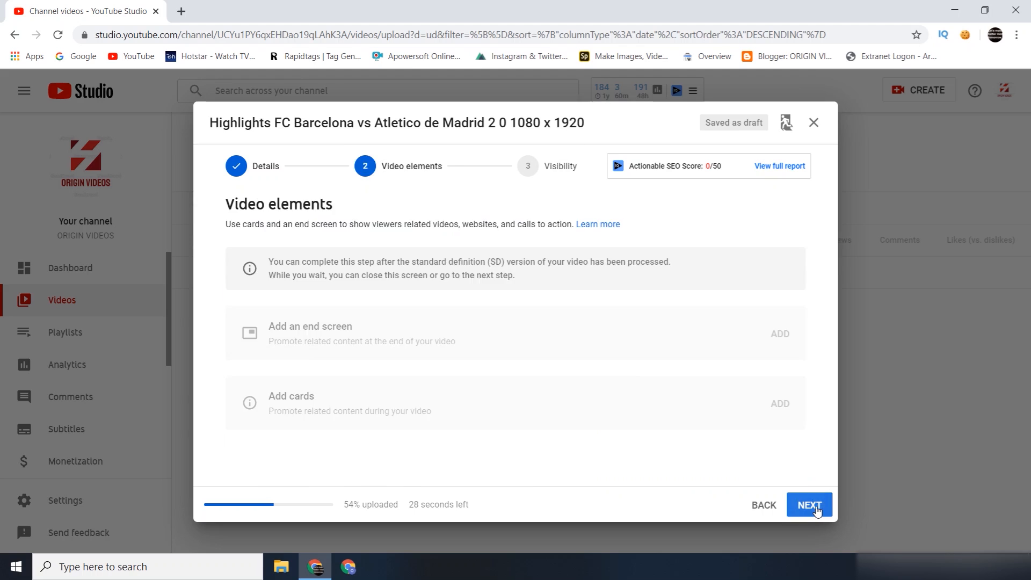
left_click(810, 505)
left_click(290, 396)
left_click(809, 505)
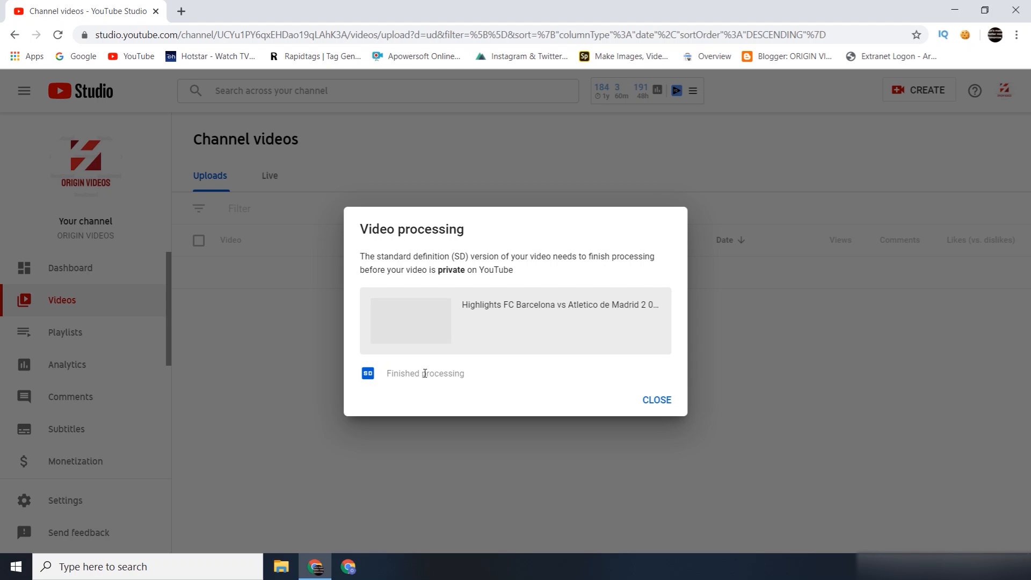
left_click(668, 406)
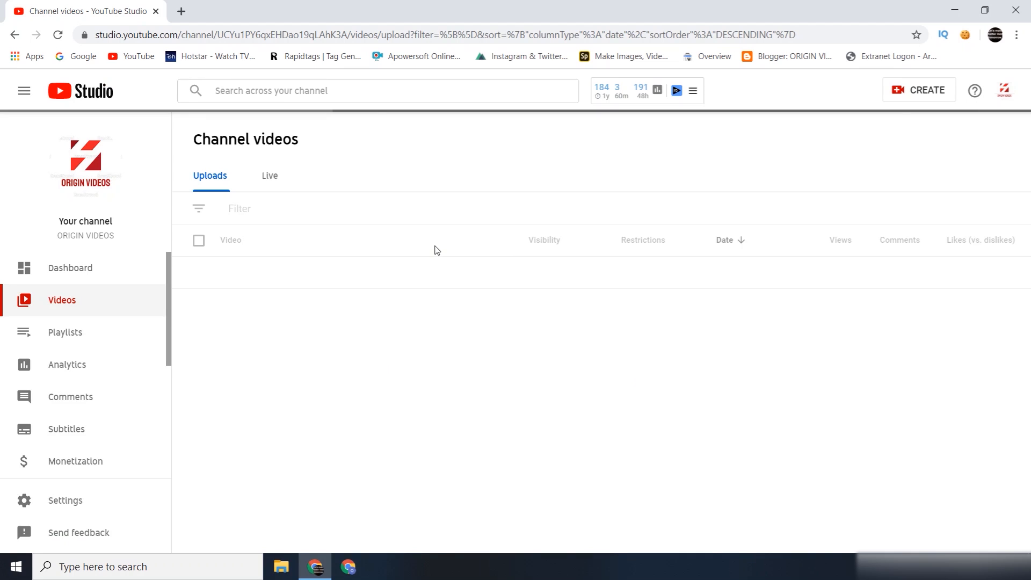
- Examine the copyright claim details of the newly uploaded Barcelona vs Atletico video and close the summary
mouse_move(662, 279)
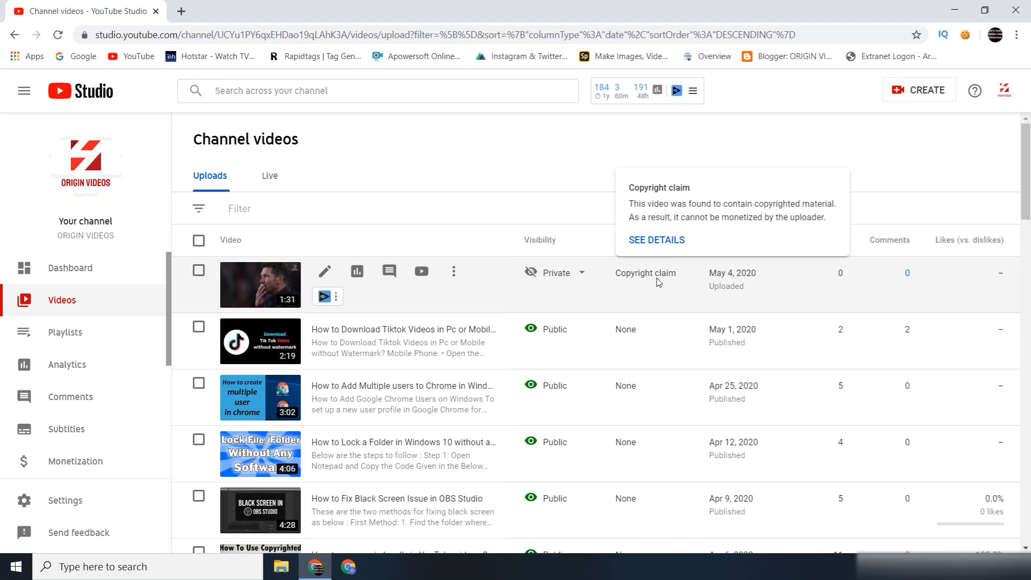
left_click(656, 240)
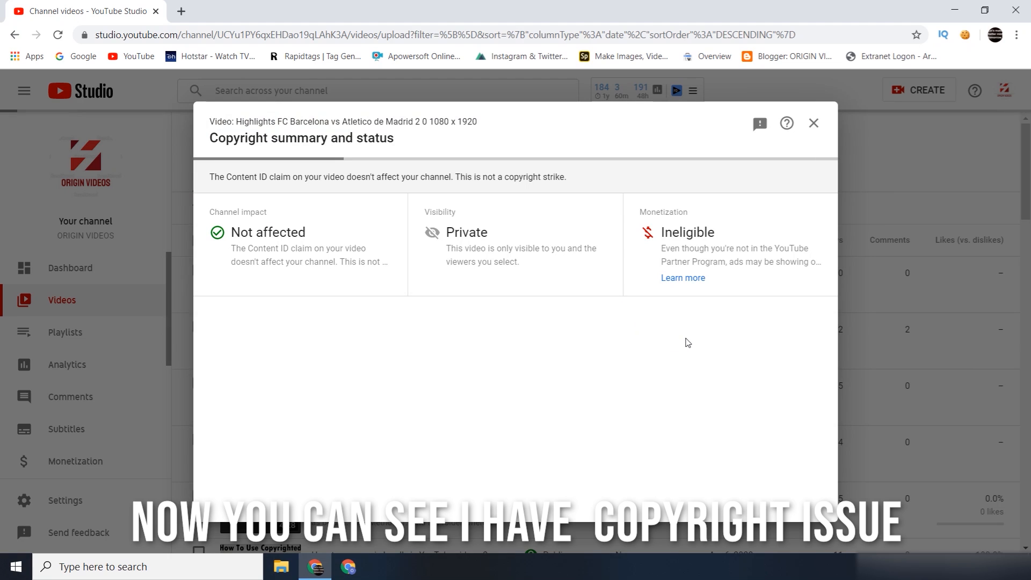
scroll(588, 295, "down", 1)
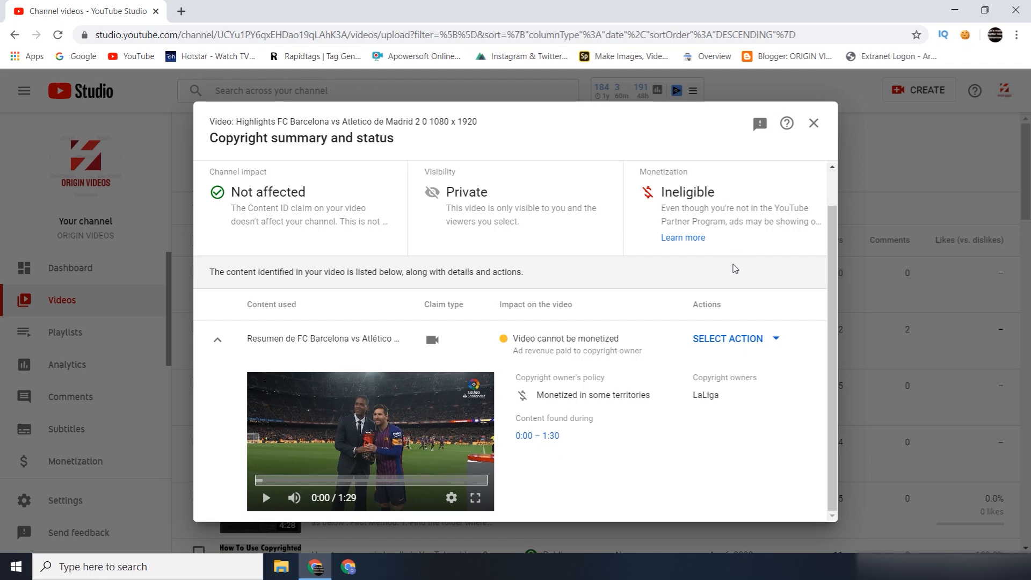
left_click(814, 123)
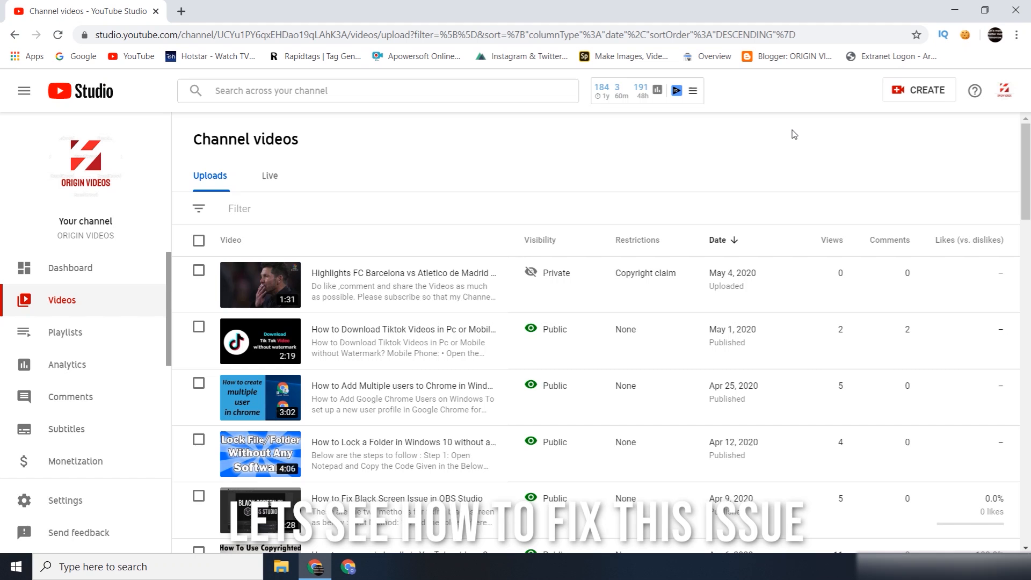
- Minimise the browser, search Windows for vsdc, open VSDC Free Video Editor and dismiss its upgrade offer
left_click(947, 20)
right_click(523, 133)
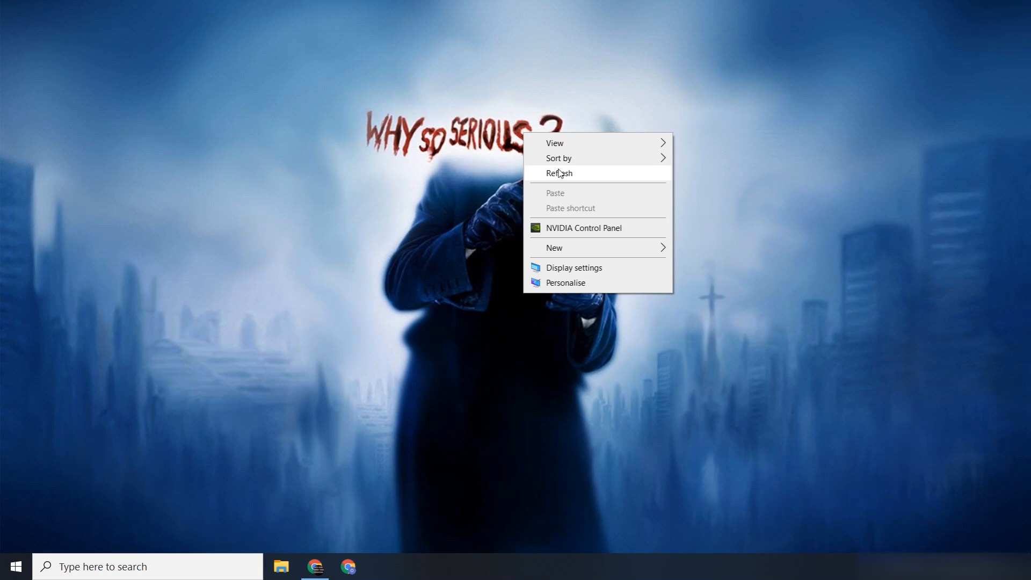
left_click(560, 173)
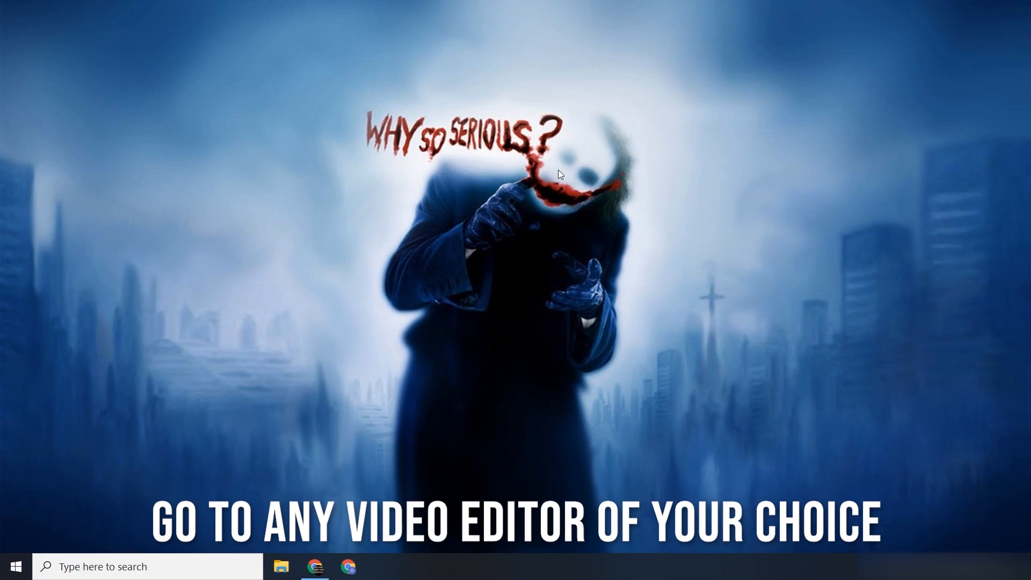
left_click(152, 573)
type("vsdc")
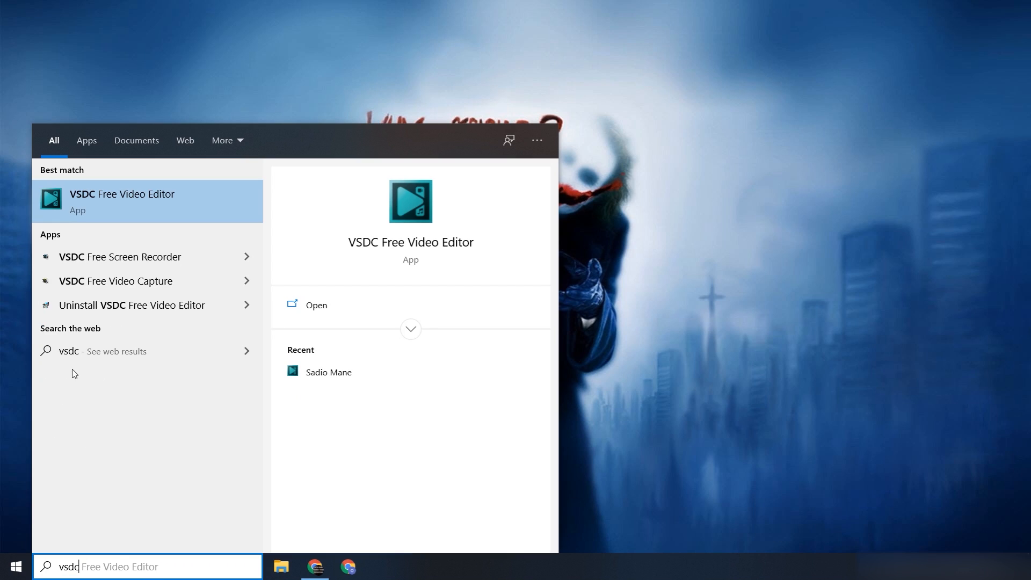
left_click(105, 214)
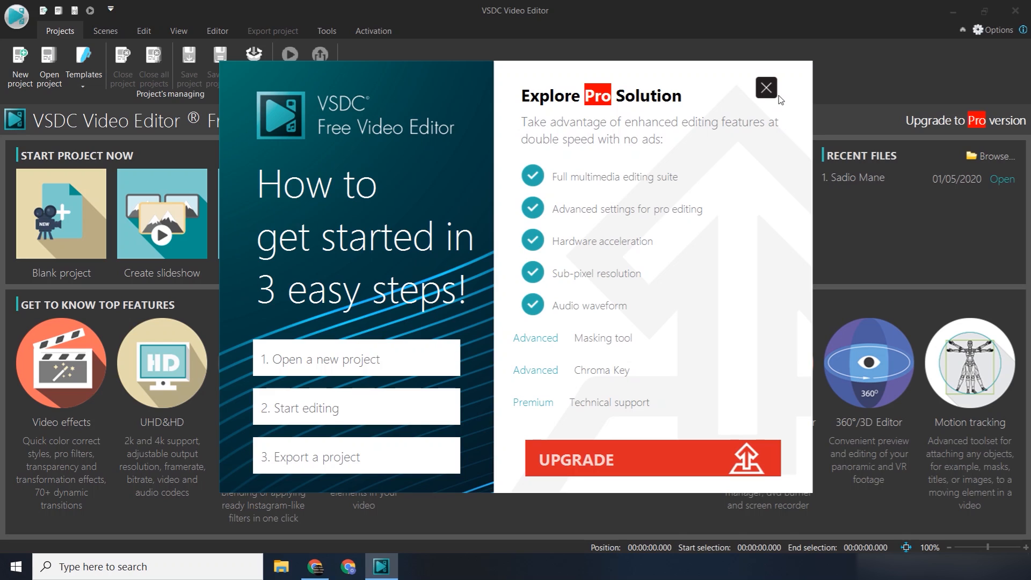
left_click(766, 87)
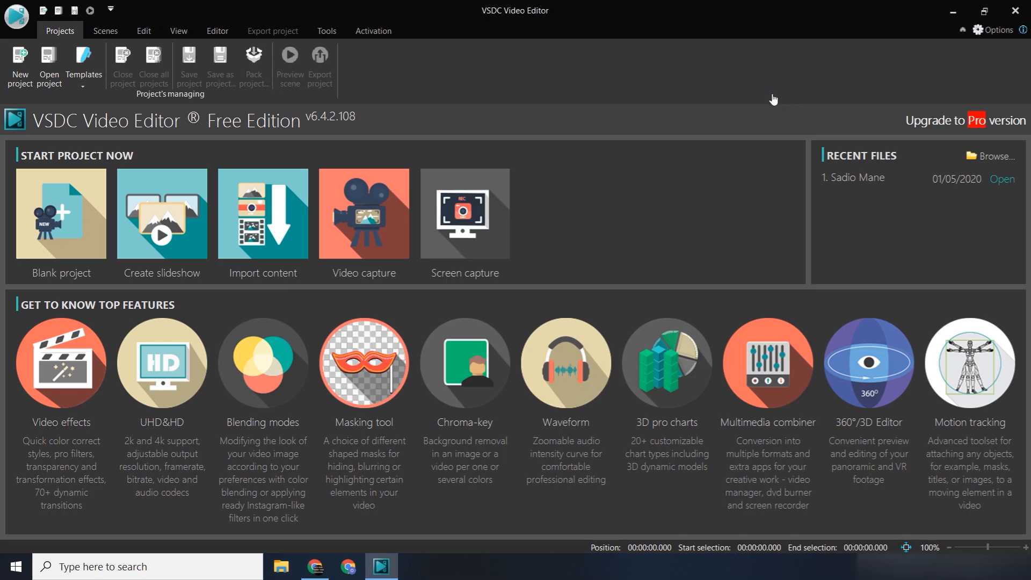
- Import the Highlights FC Barcelona vs Atletico de Madrid (2-0) video from the Videoder folder, accepting the default project settings
left_click(289, 230)
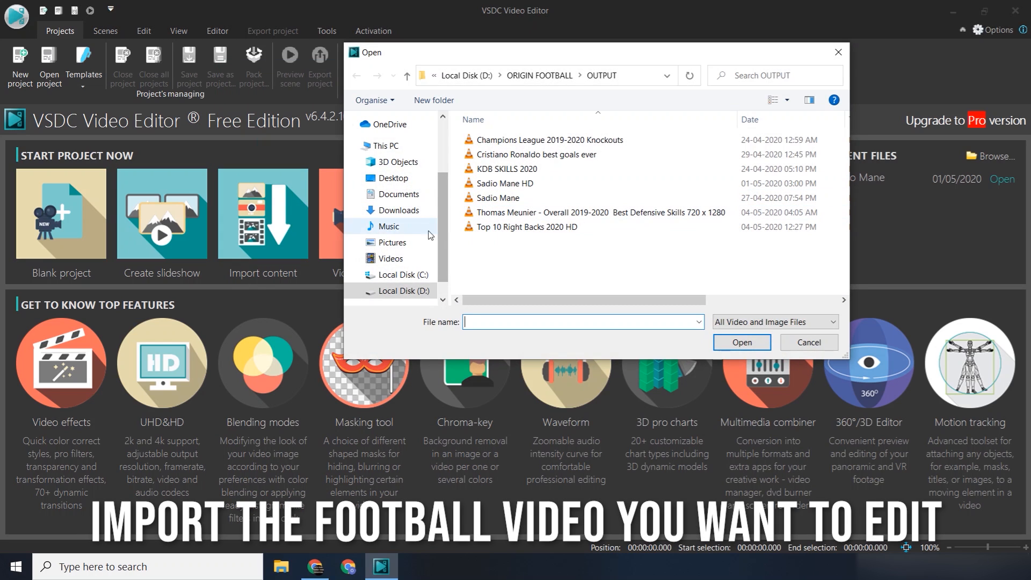
left_click(392, 242)
left_click(390, 258)
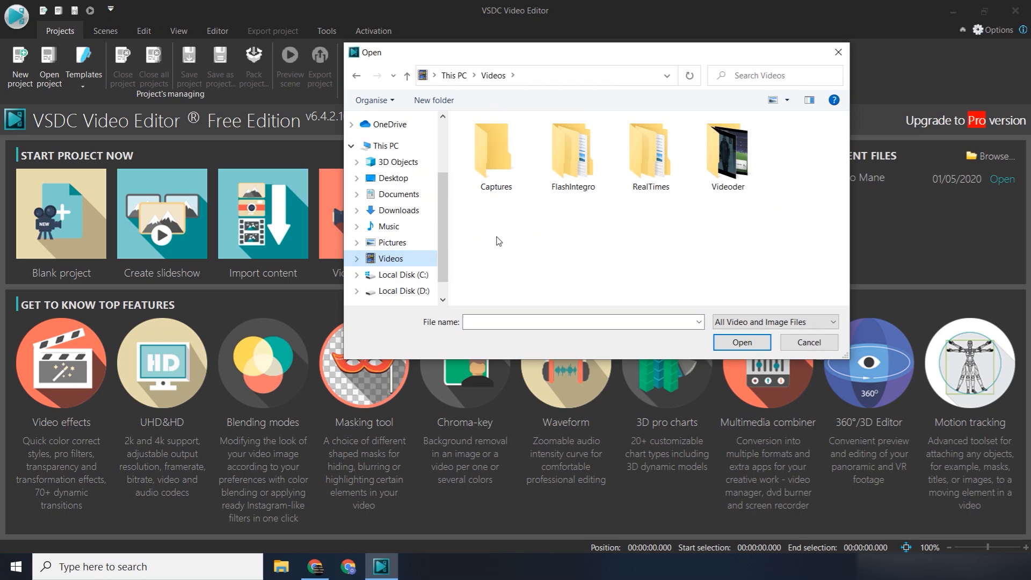
double_click(729, 156)
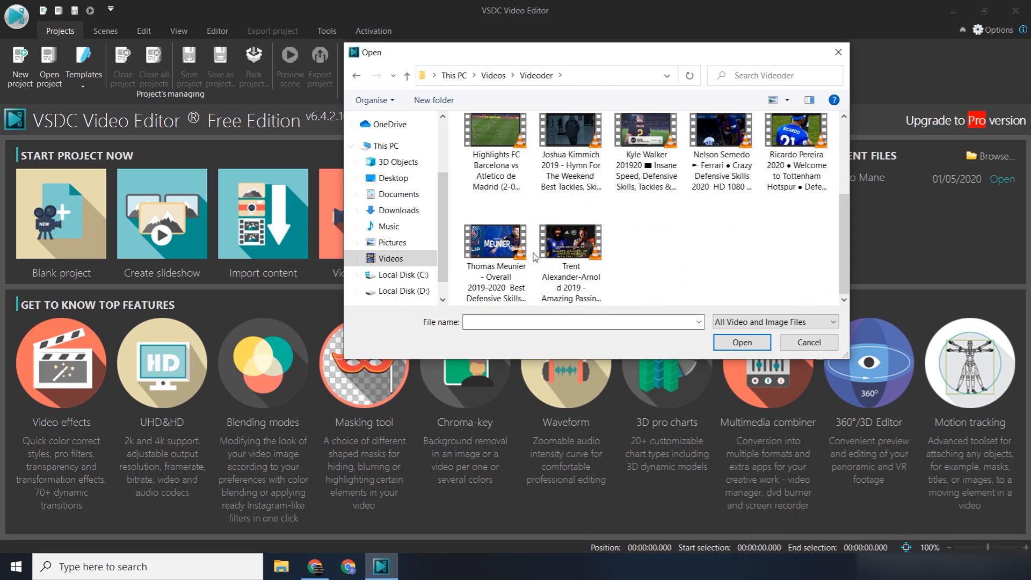
left_click(516, 185)
left_click(740, 344)
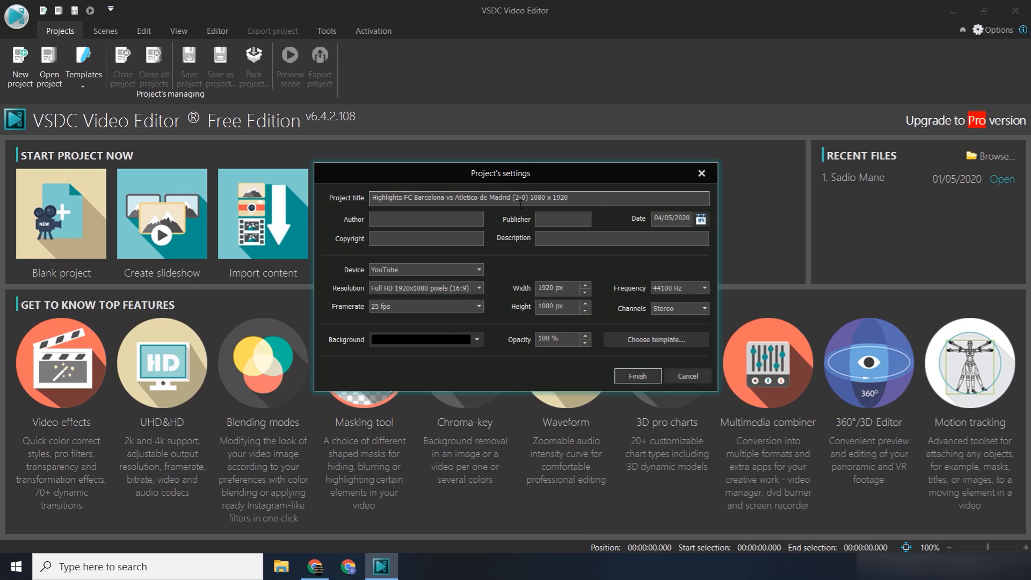
left_click(638, 376)
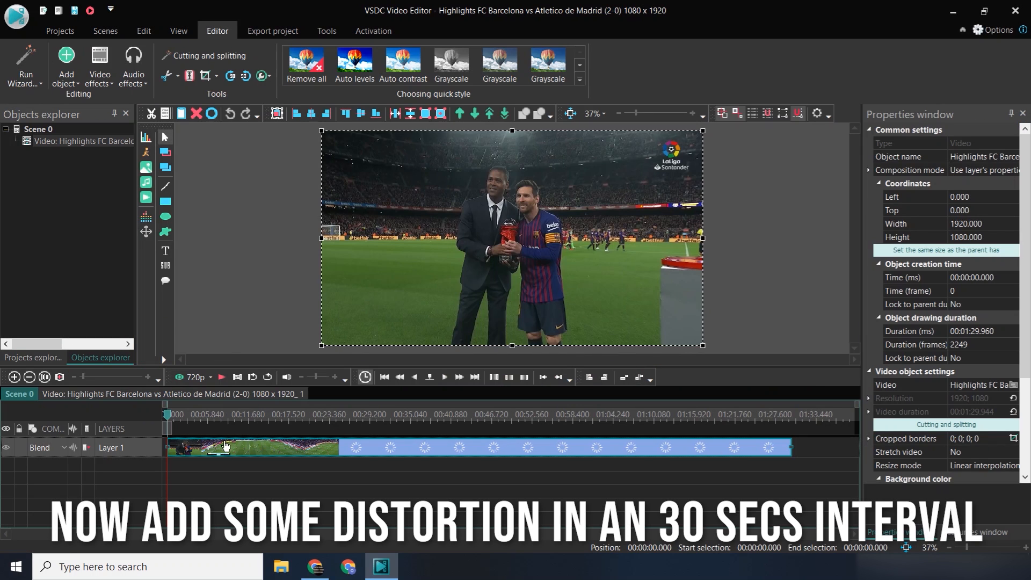
- Add a Distort transform effect to the video from the timeline start, keeping the default position settings
left_click_drag(221, 418, 150, 426)
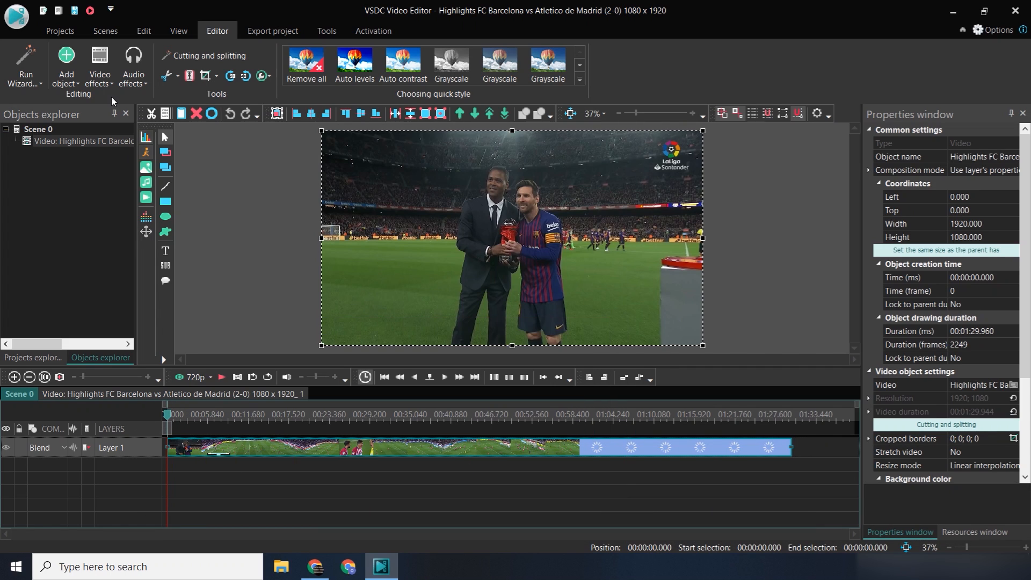
left_click(100, 70)
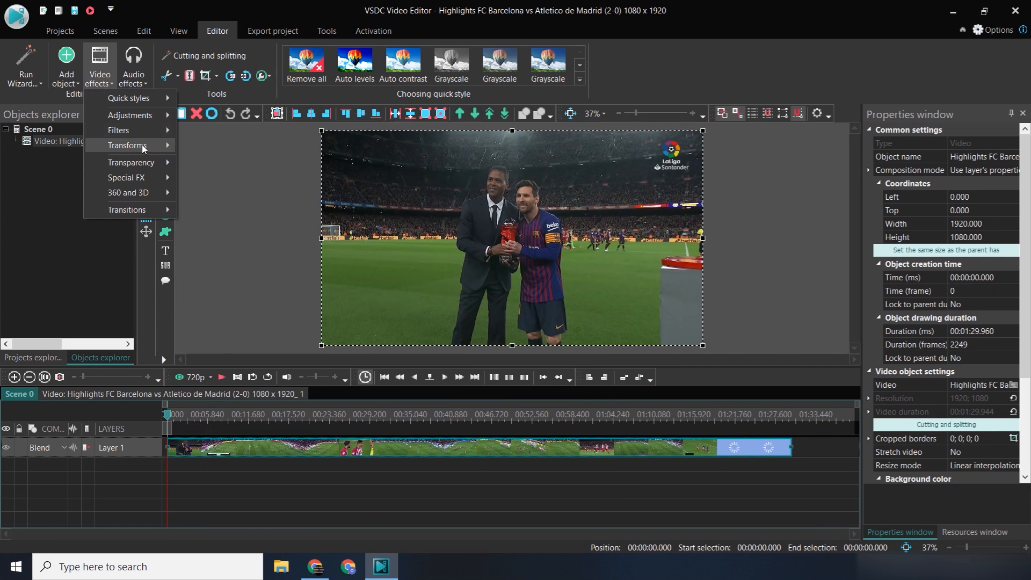
mouse_move(153, 130)
mouse_move(129, 145)
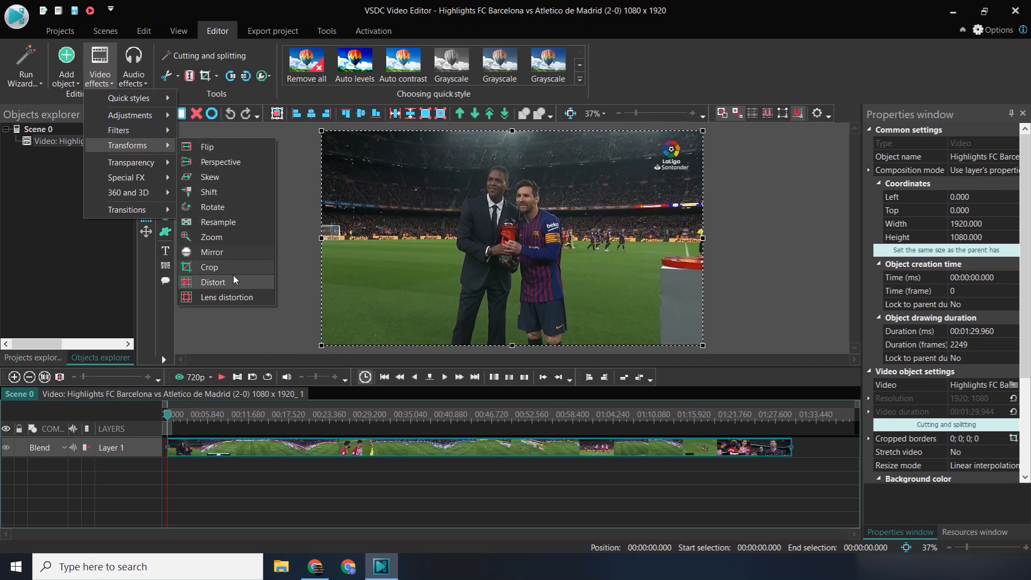
left_click(215, 280)
left_click(635, 347)
- Set the distortion type to Twirl and its angle delta to 0.06
left_click(1010, 318)
left_click(1025, 318)
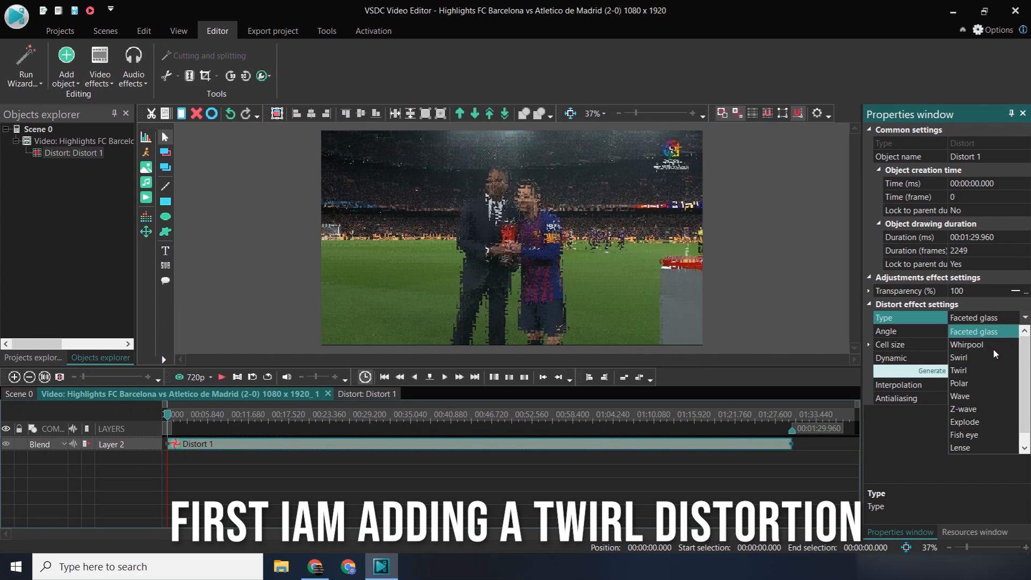
left_click(994, 346)
left_click(1025, 318)
left_click(966, 359)
left_click(981, 332)
left_click(1004, 329)
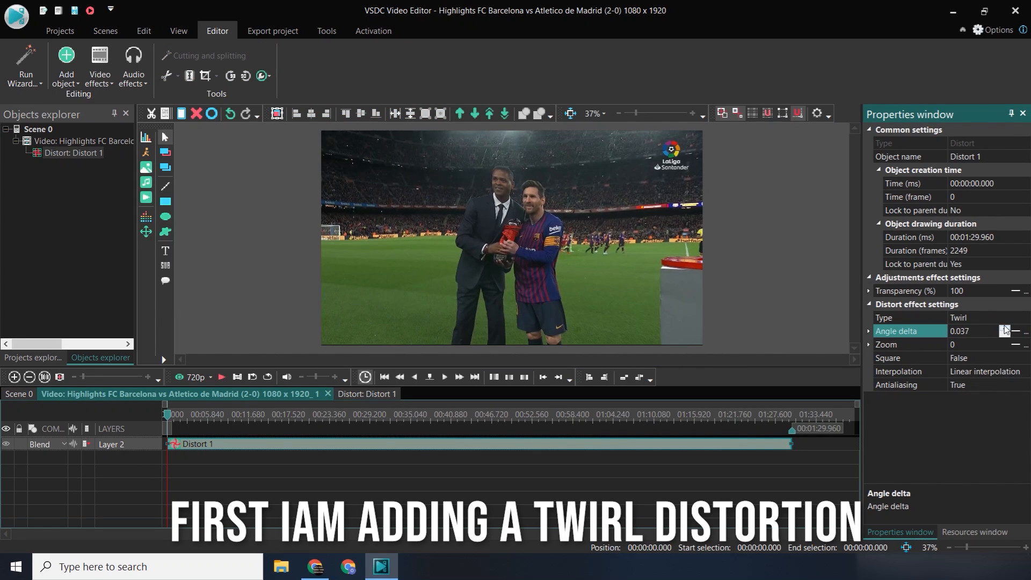
left_click(1005, 329)
left_click(1004, 329)
- Set the Twirl distortion effect's transparency to 1%
left_click(976, 292)
key("BackSpace")
key("BackSpace")
key("Return")
left_click(727, 521)
left_click(697, 444)
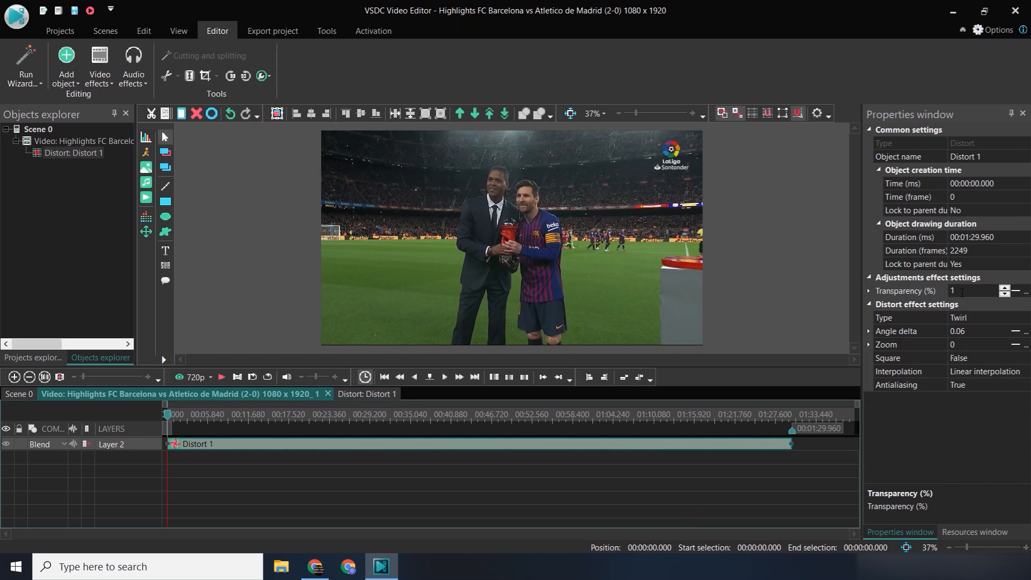
left_click(971, 291)
- Return to Scene 0, preview the opening seconds of the distorted video and bring the playhead back to the start
left_click(326, 464)
left_click(21, 392)
left_click(218, 380)
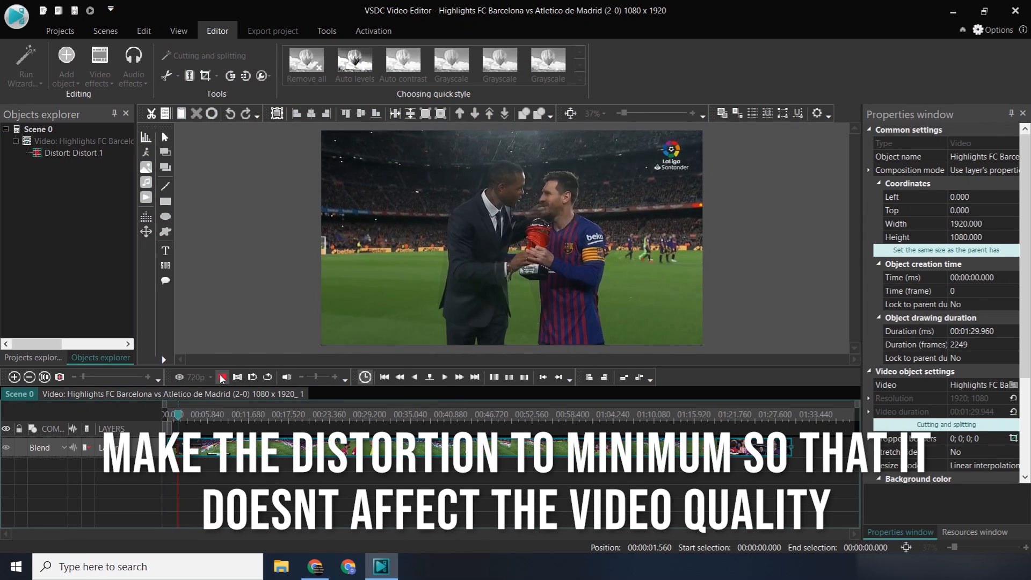
left_click(220, 378)
left_click_drag(200, 416, 81, 415)
left_click_drag(172, 424, 200, 424)
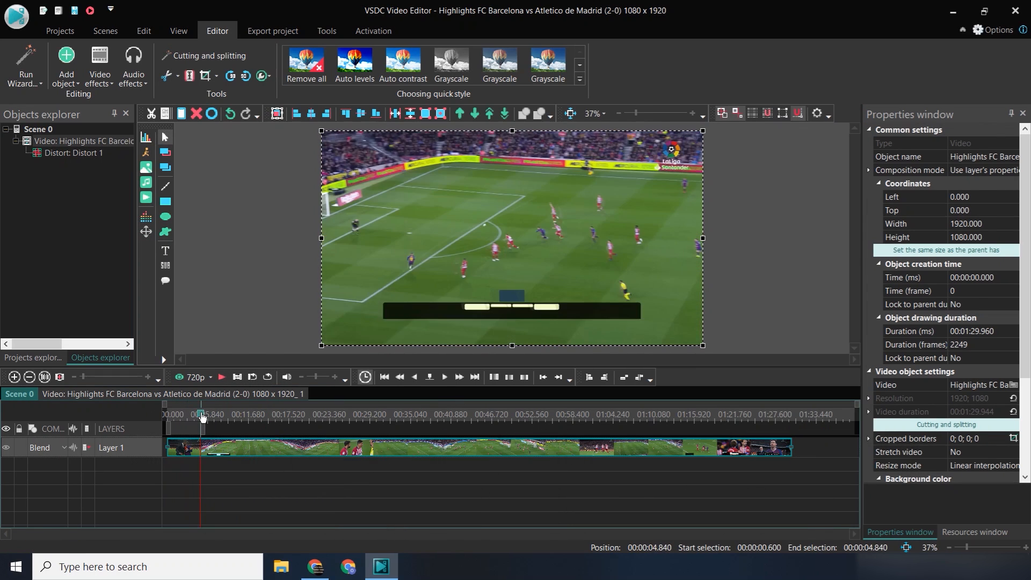
left_click(187, 425)
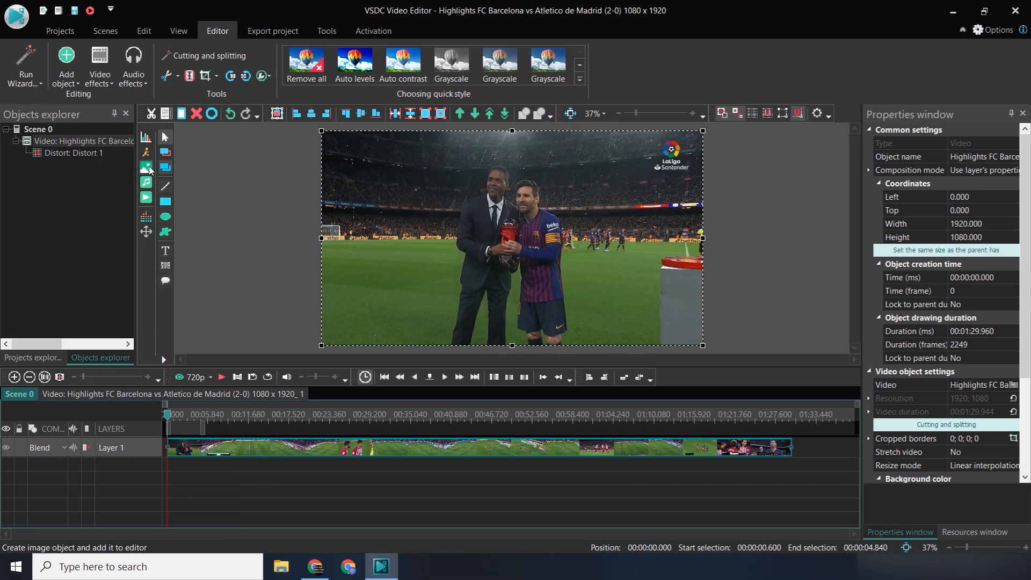
- Add a DeLogo effect to the video for the whole parent duration on a new inserted layer
left_click(99, 67)
mouse_move(129, 146)
left_click(246, 350)
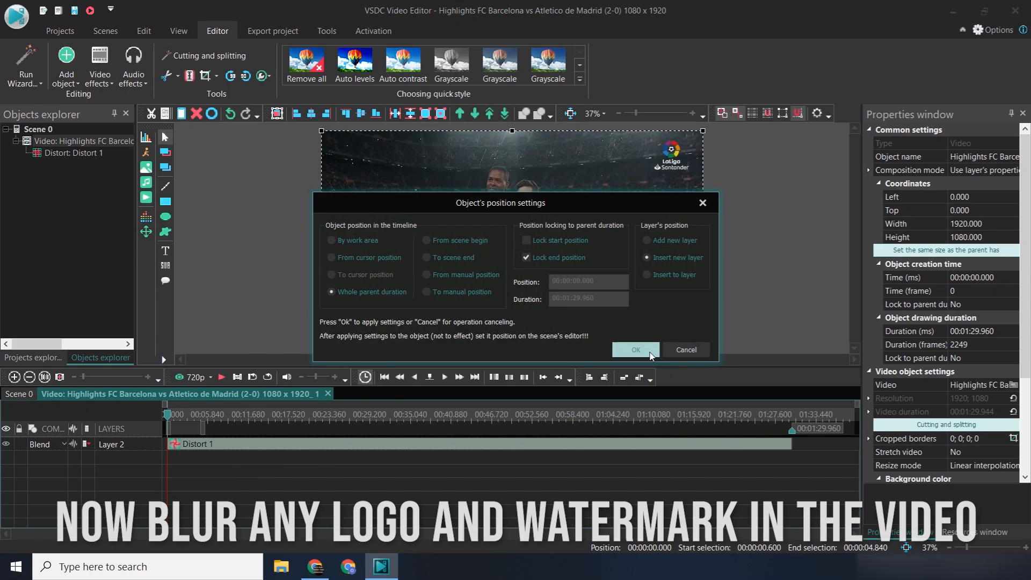
left_click(649, 350)
- Move the DeLogo blur region over the LaLiga logo in the upper right corner of the video frame
left_click_drag(512, 238, 572, 212)
key("ctrl+z")
left_click(295, 444)
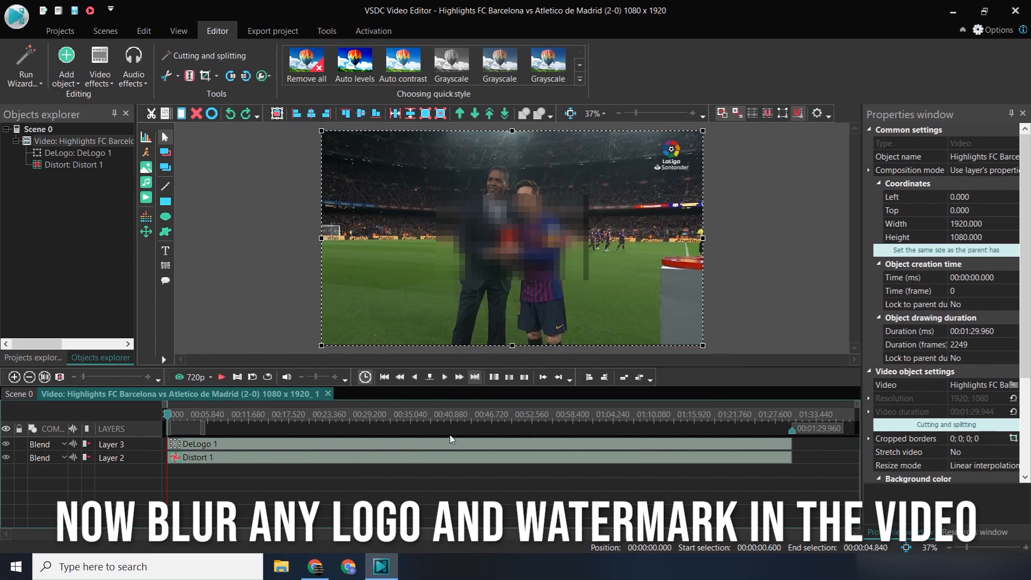
left_click_drag(435, 204, 648, 136)
left_click(649, 222)
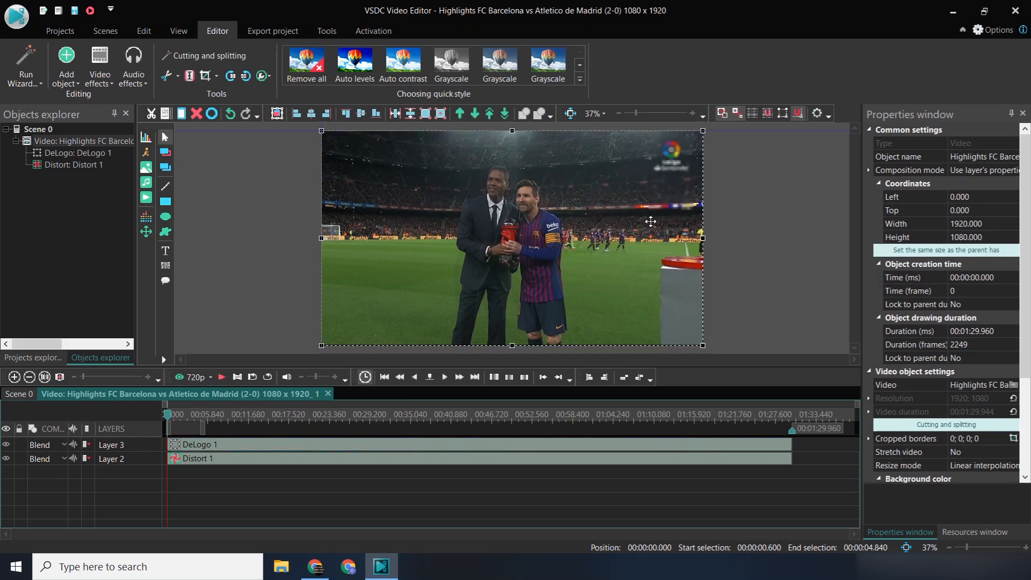
- Narrow the DeLogo region and centre it over the LaLiga logo, spanning about 87.3 to 97 horizontally
left_click(538, 445)
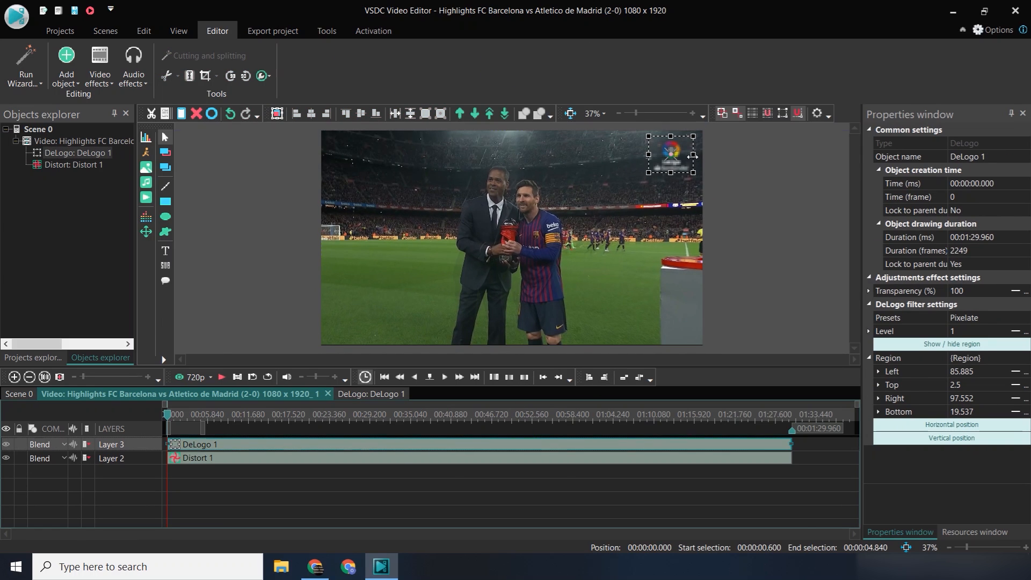
left_click(694, 156)
left_click(625, 445)
left_click_drag(694, 156, 683, 156)
key("ctrl+z")
left_click(626, 446)
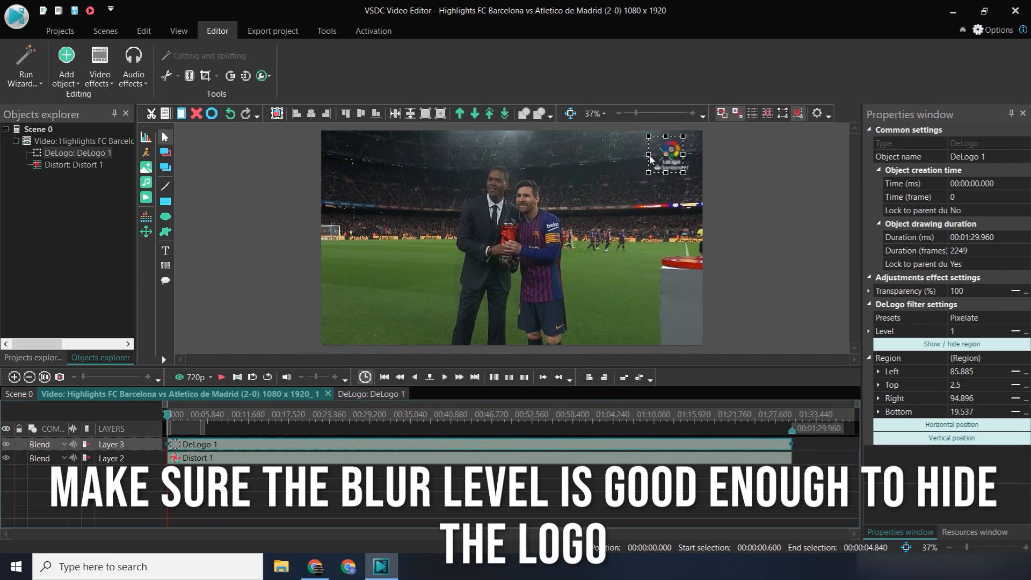
left_click(681, 155)
left_click(570, 450)
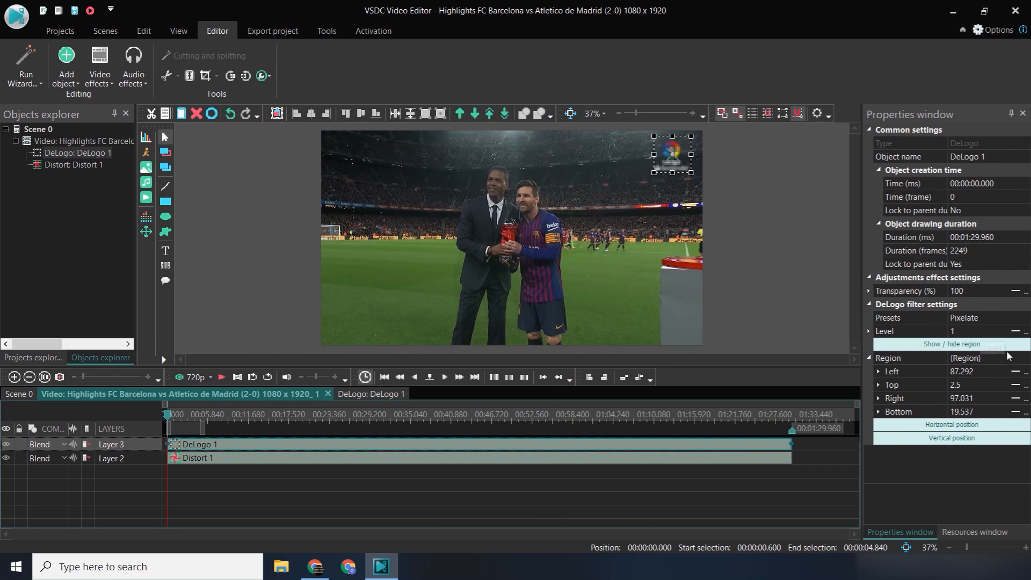
- Switch the DeLogo filter's preset to Box Blur and raise its blur level
left_click(1004, 329)
left_click(1003, 320)
left_click(1024, 318)
left_click(994, 340)
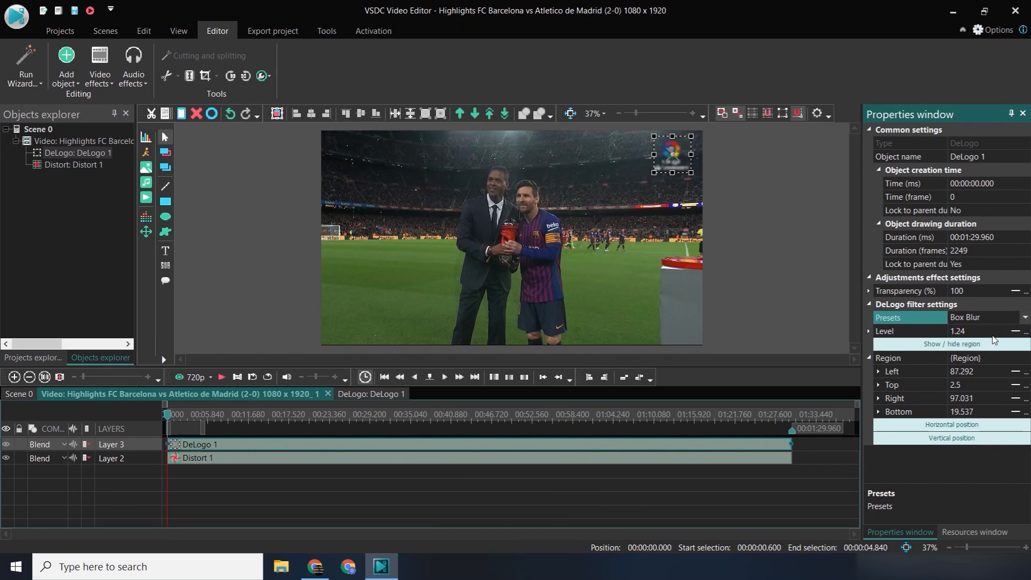
left_click(1004, 328)
- Return to Scene 0 and play the video to check how well the logo is blurred
left_click(19, 394)
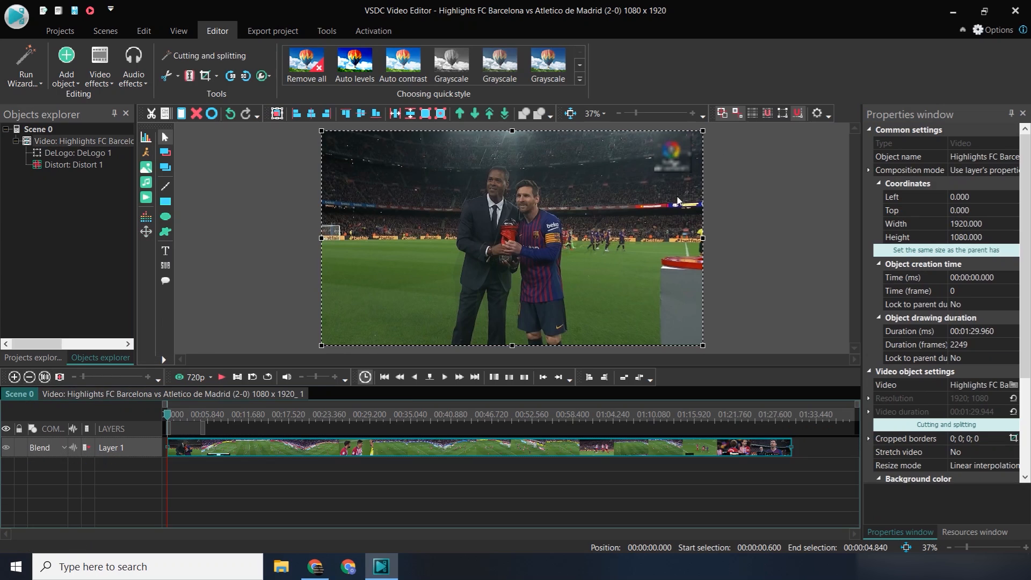
left_click(221, 378)
left_click(658, 188)
left_click_drag(177, 416, 142, 421)
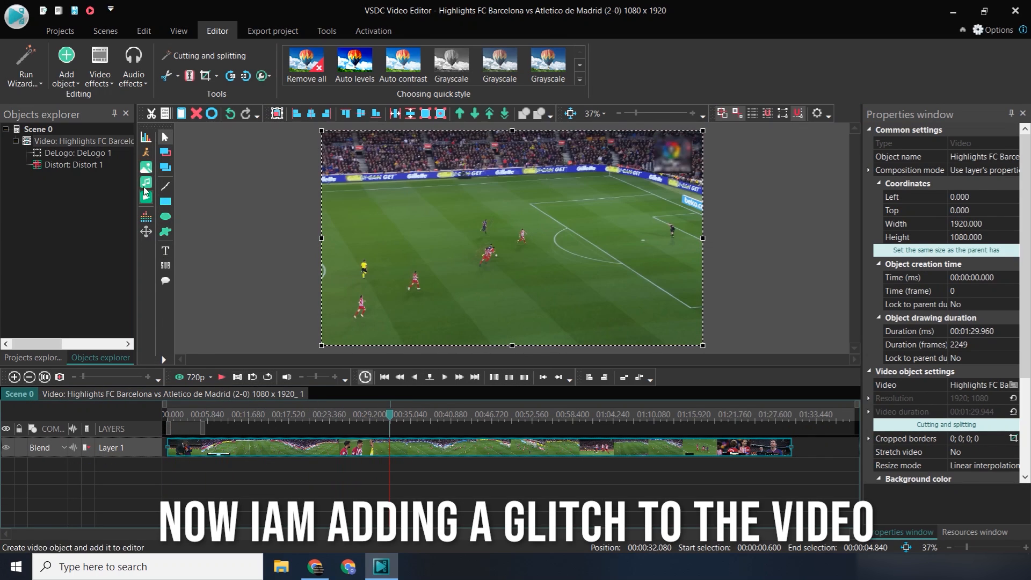
- Add a Glitch special effect to the video starting at 00:00:32.080 and set its duration to 3 seconds
left_click(100, 67)
mouse_move(131, 178)
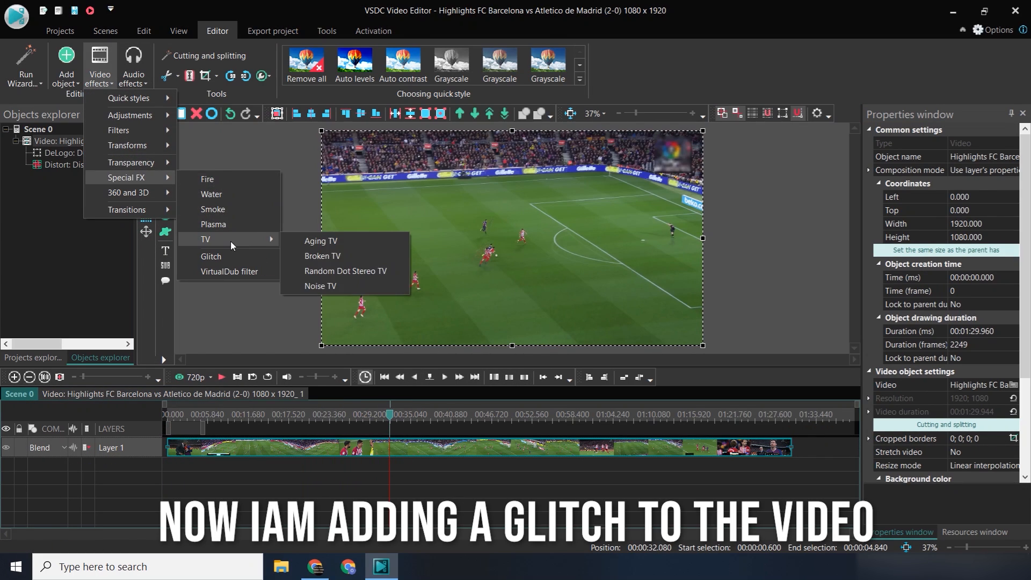
left_click(215, 271)
left_click(635, 350)
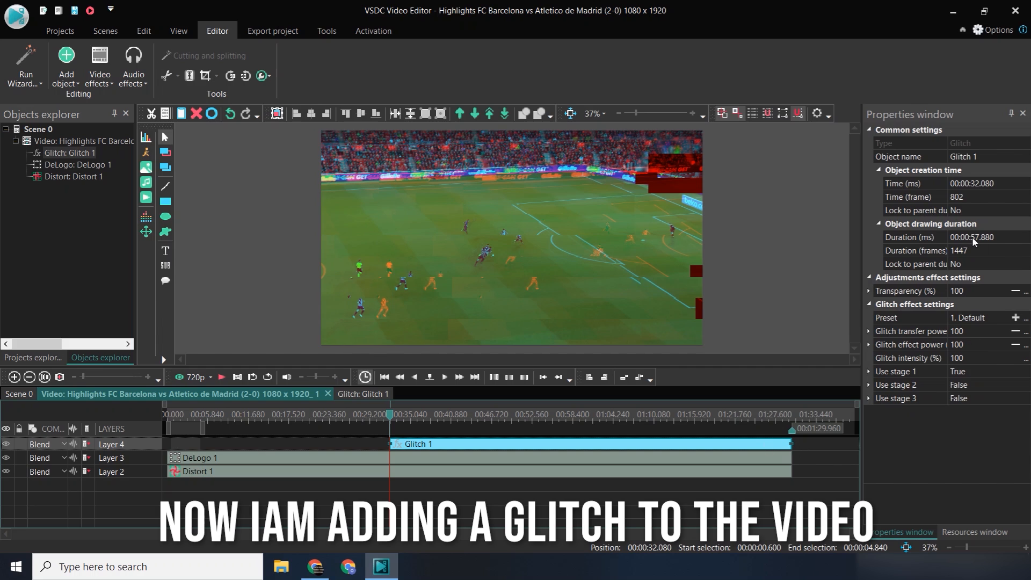
left_click_drag(971, 237, 1009, 237)
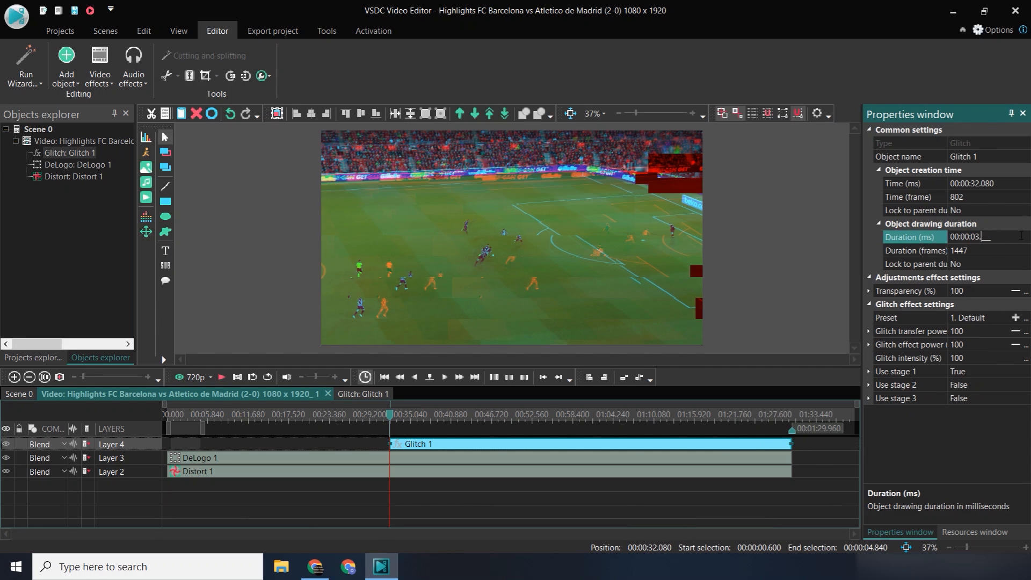
key("Return")
- Set the Glitch effect's transparency to 50% and play the video over the glitch
left_click(985, 291)
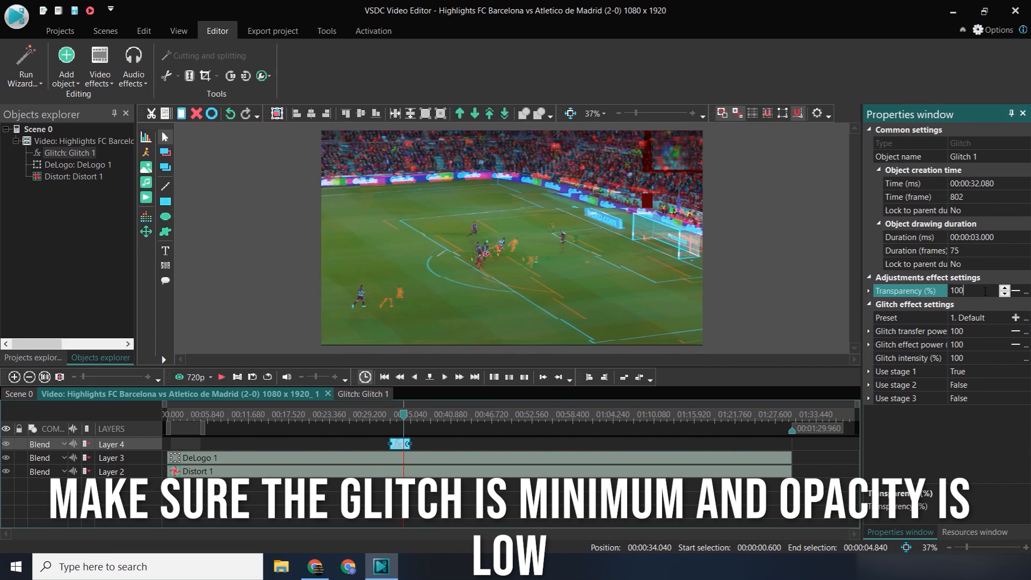
left_click(221, 377)
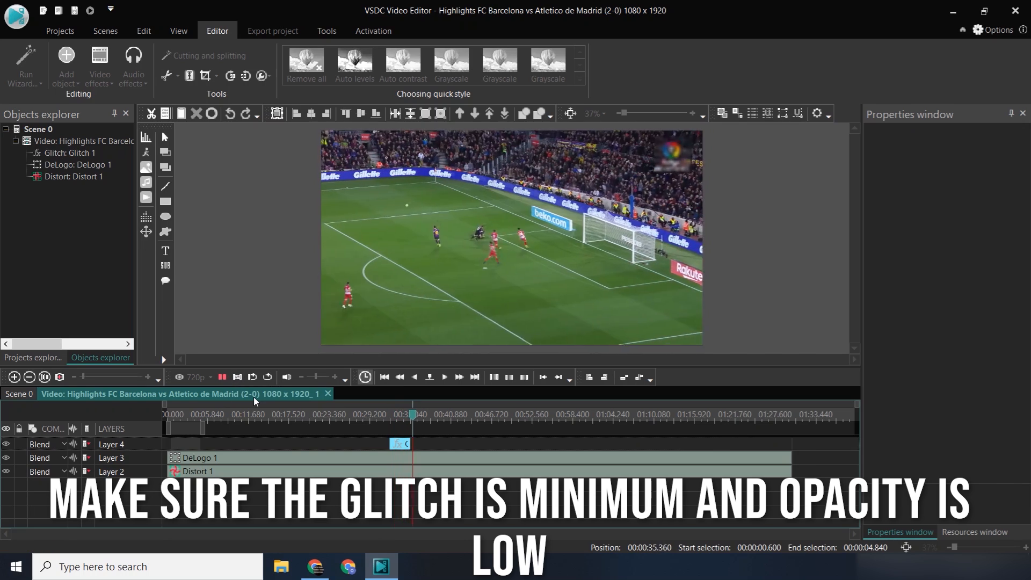
key("space")
- Shorten the Glitch effect's duration to 2 seconds and preview it from just before its start
left_click(1013, 235)
key("Return")
left_click(388, 415)
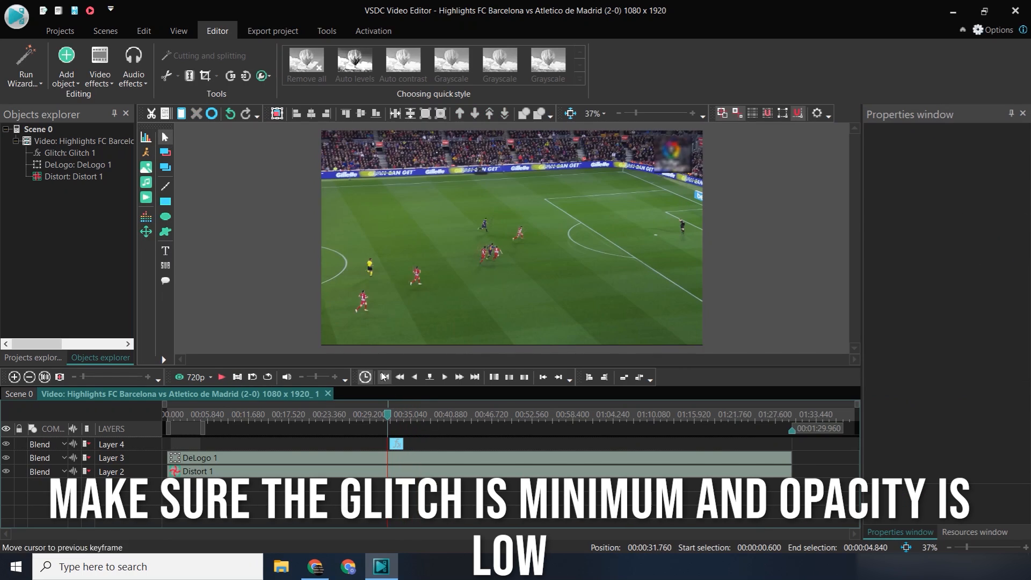
left_click(221, 377)
- Duplicate the Glitch effect and place the copy on the same layer, starting at about 00:01:05.56
left_click(397, 448)
left_click(397, 448)
key("ctrl+c")
key("ctrl+v")
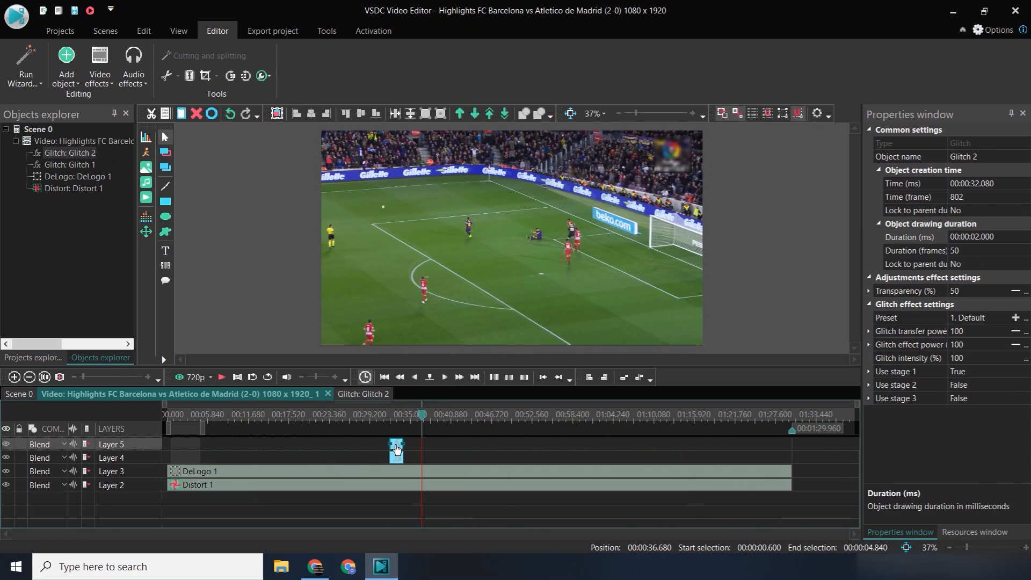
left_click_drag(397, 446, 655, 457)
left_click_drag(421, 415, 622, 415)
left_click_drag(654, 448, 635, 449)
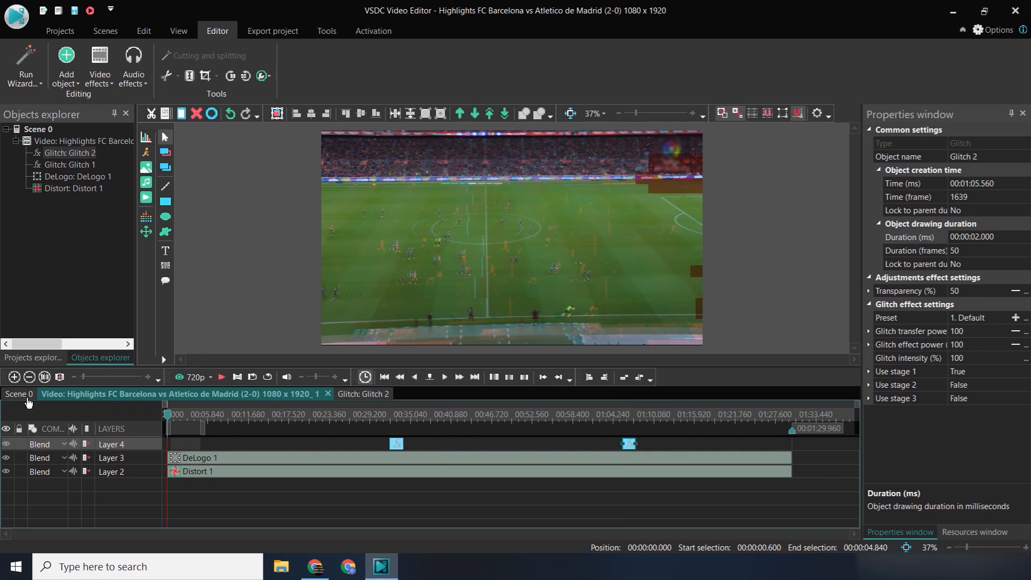
- Set up the YouTube export with the output file saved in the Videos folder and the 720p (HD) profile
left_click(273, 31)
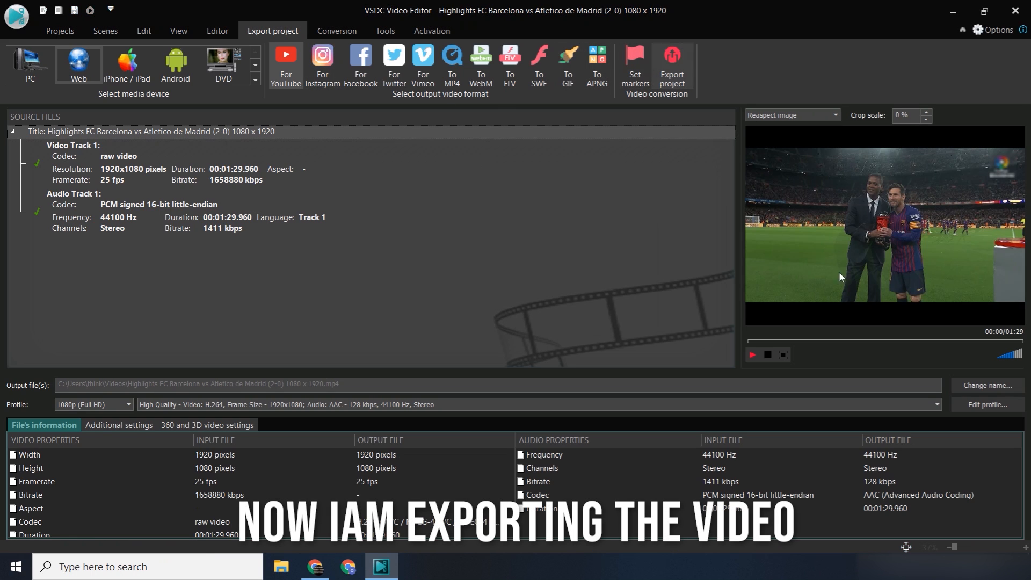
left_click(971, 381)
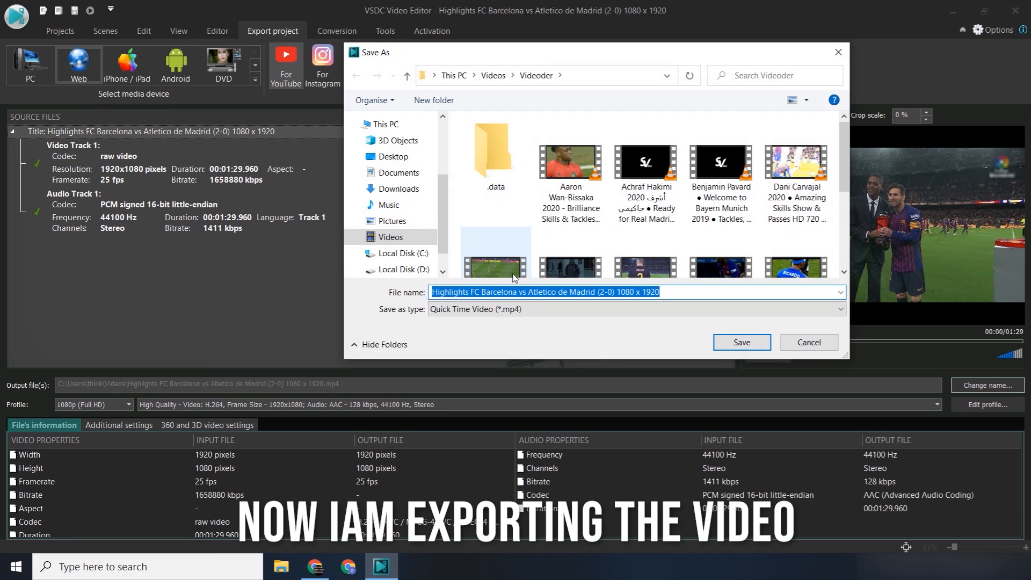
left_click(406, 239)
left_click(748, 342)
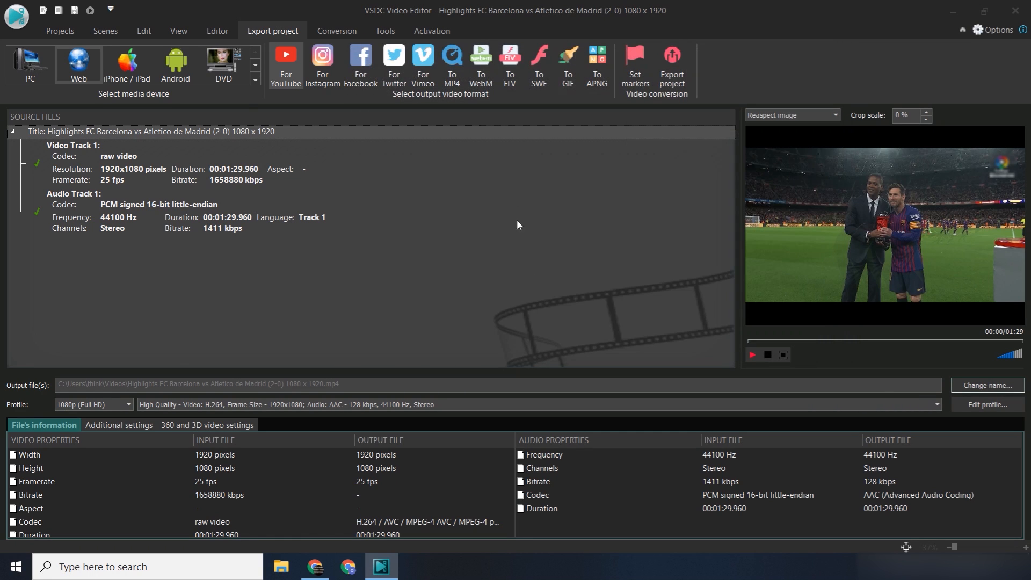
left_click(129, 404)
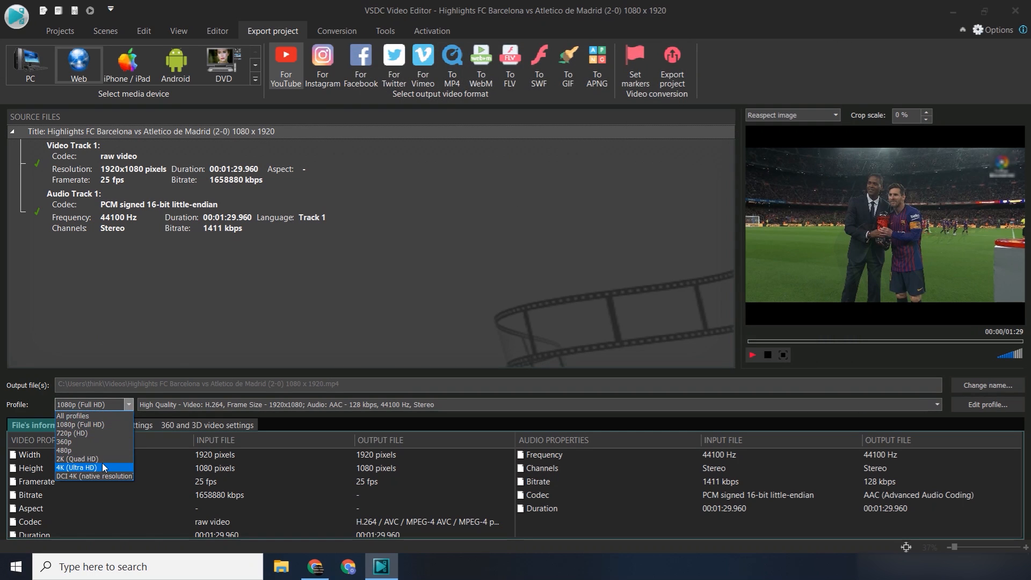
left_click(93, 432)
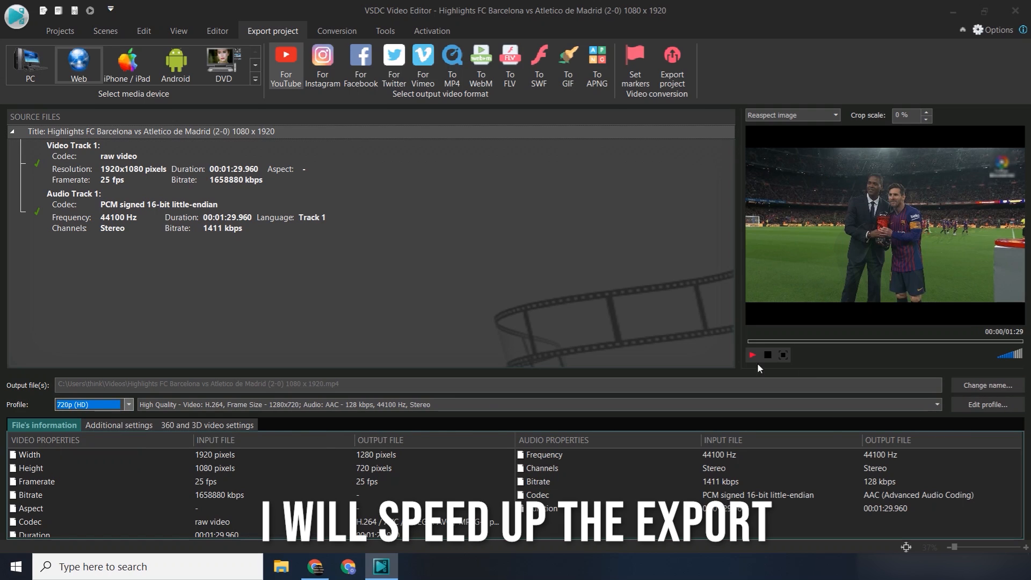
- Export the project without the premium features, with the conversion preview turned off
left_click(672, 59)
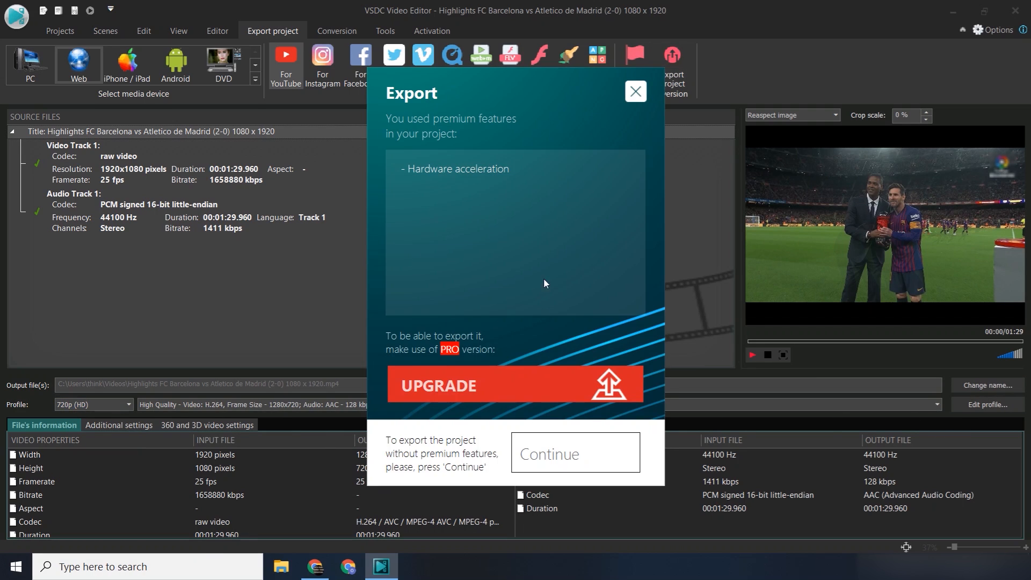
left_click(553, 464)
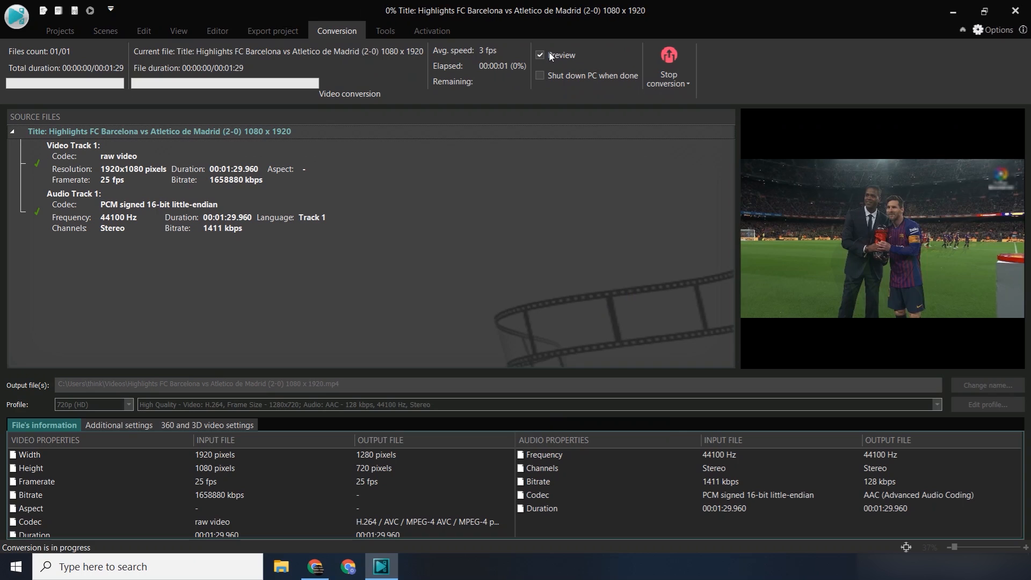
left_click(546, 58)
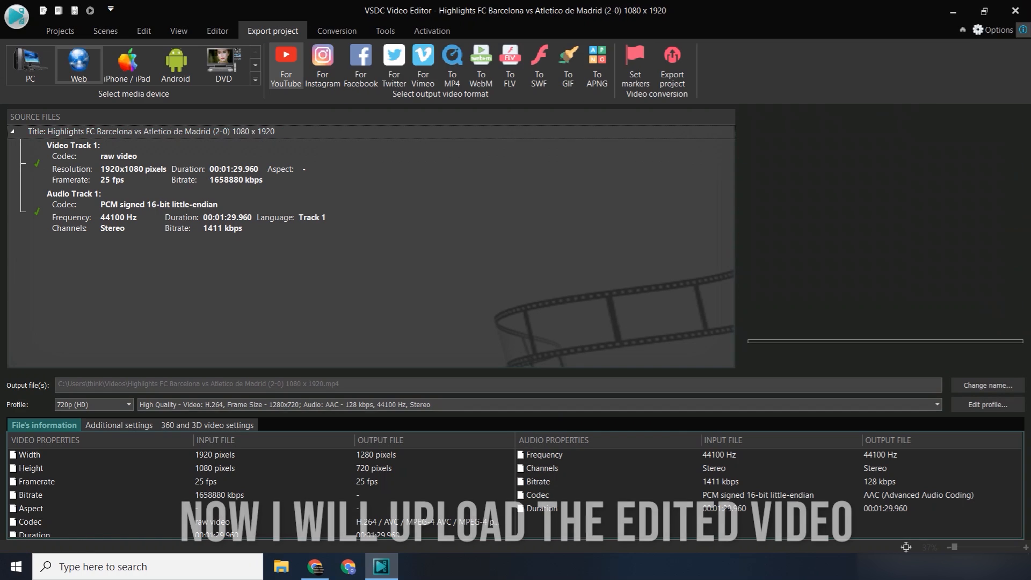
- Switch to YouTube Studio in Chrome and begin a new video upload
left_click(953, 11)
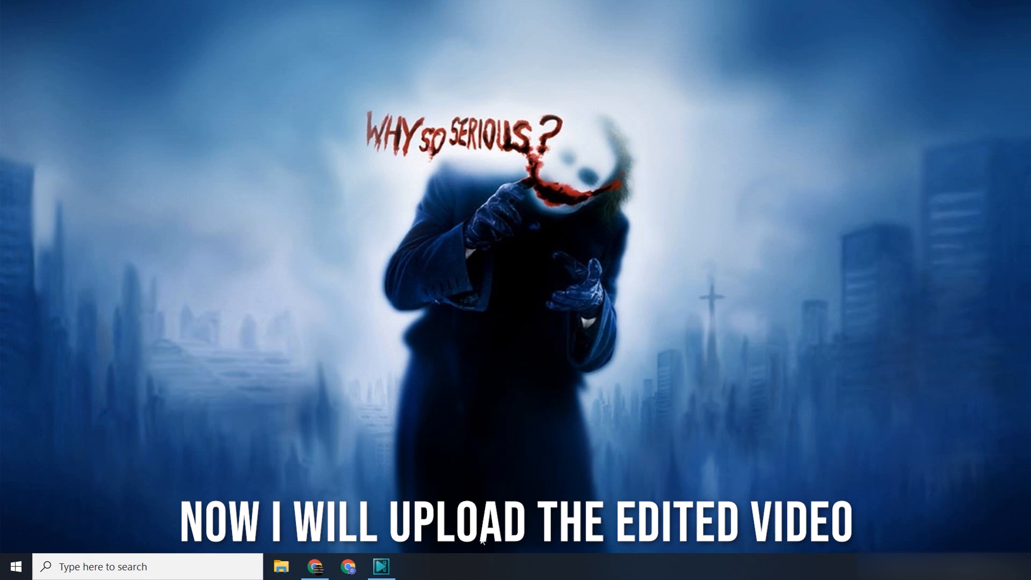
left_click(316, 567)
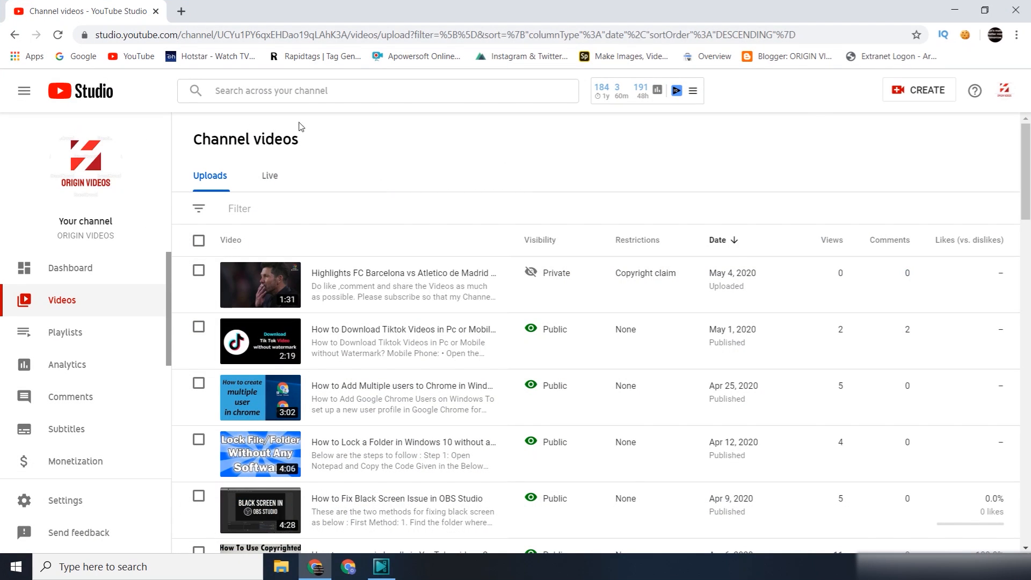
left_click(892, 89)
left_click(883, 118)
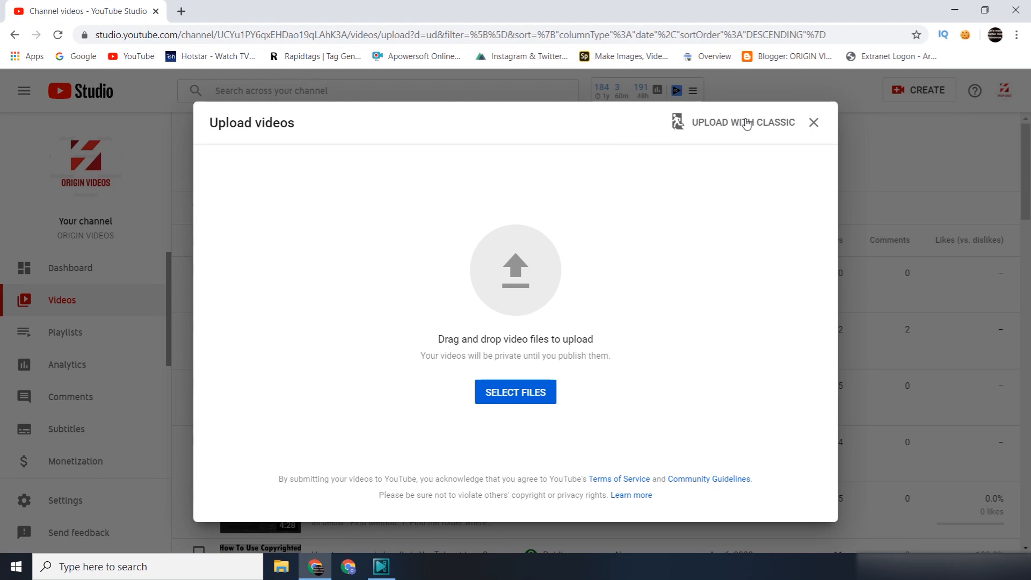
- Upload the exported "Highlights FC Barcelona vs Atletico de Madrid (2-0) 1080 x 1920" file from the Videos folder
left_click(518, 278)
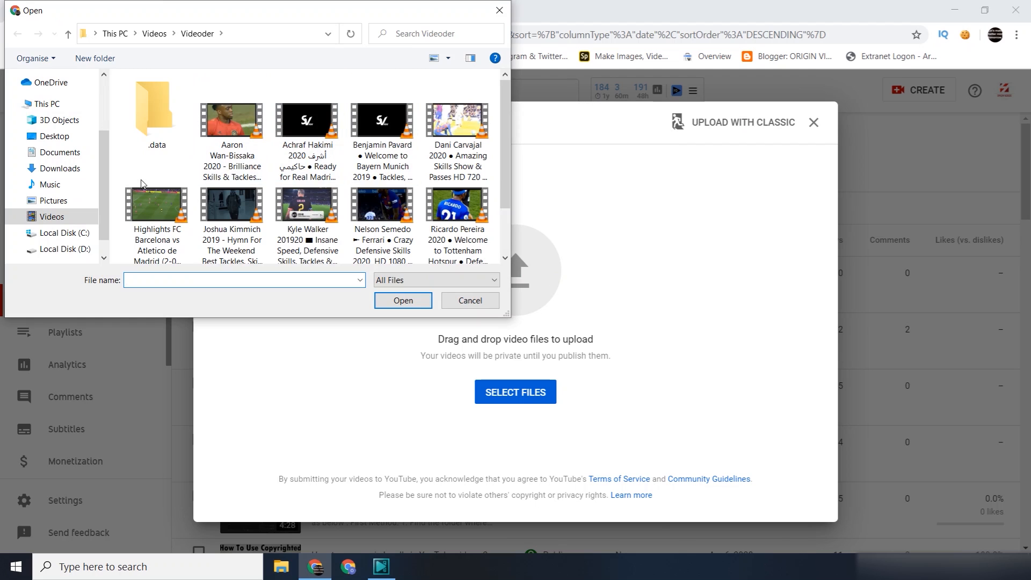
left_click(68, 216)
left_click(471, 145)
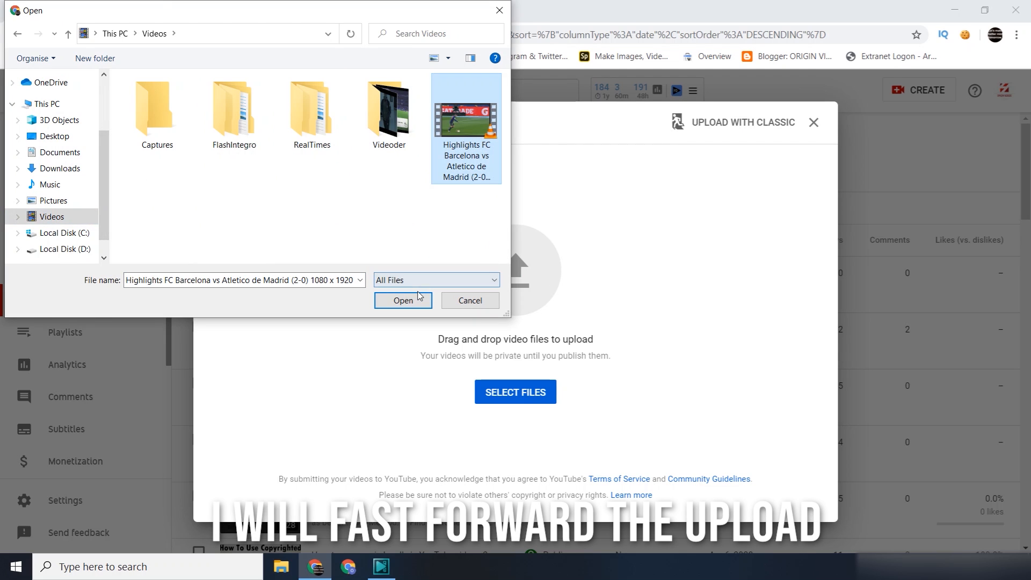
left_click(403, 300)
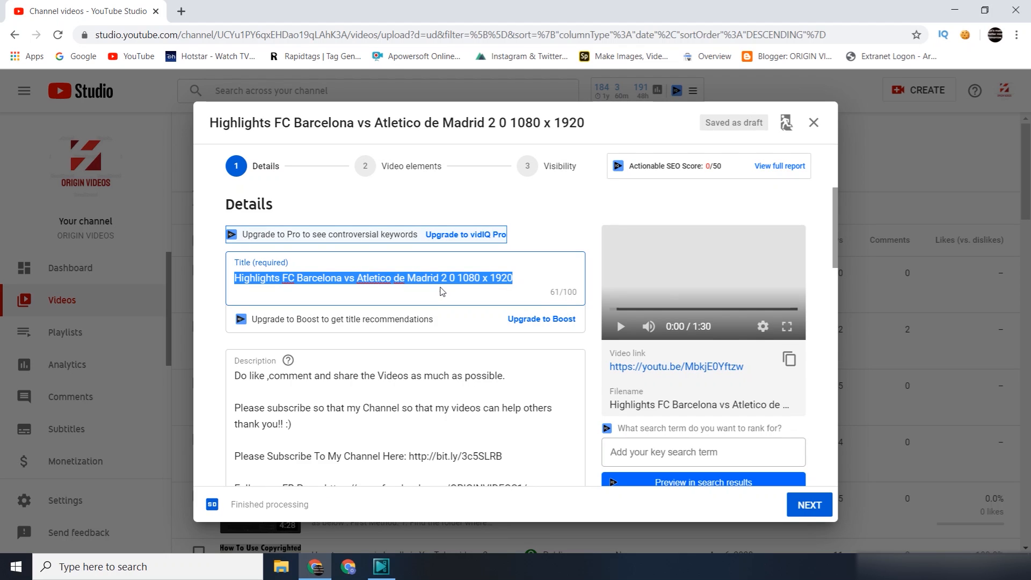
- Keep the default details and video elements, save the upload with Private visibility, and minimize the browser
left_click(816, 505)
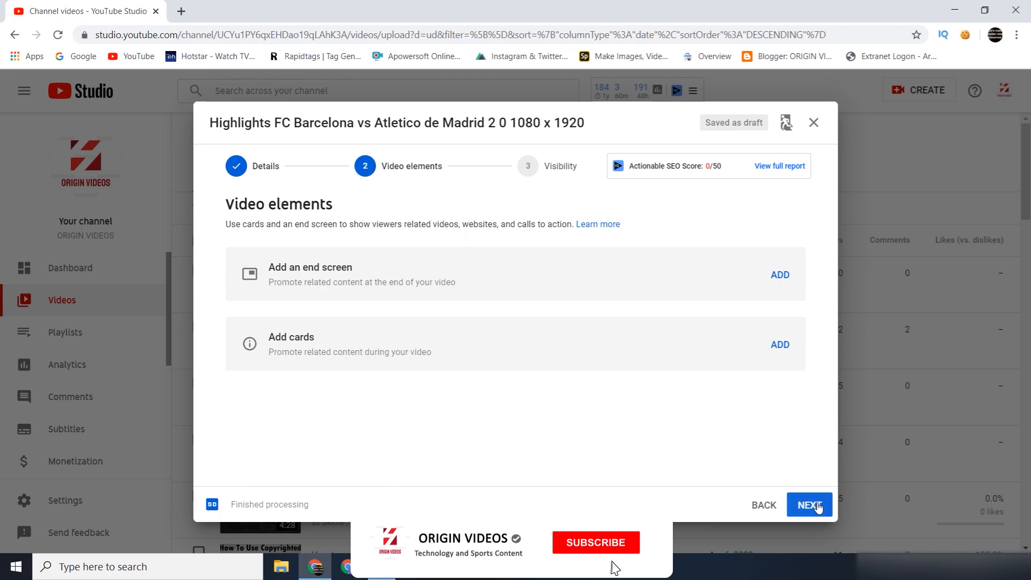
left_click(817, 506)
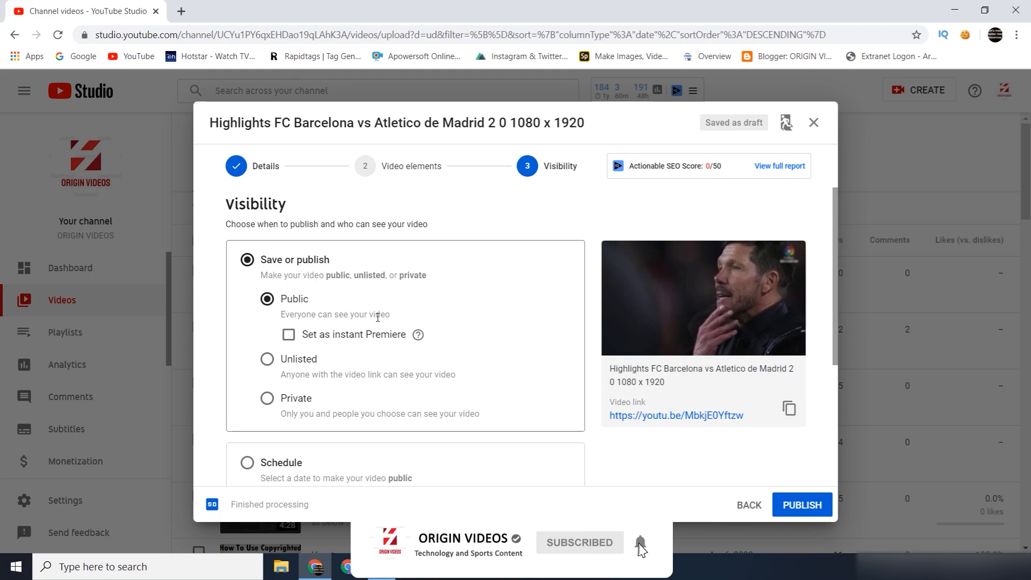
left_click(286, 398)
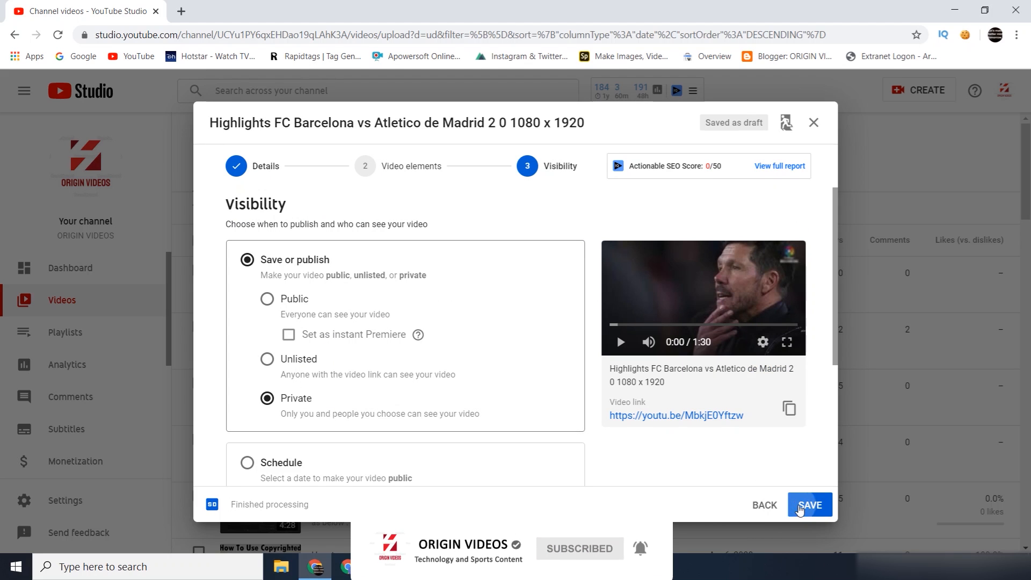
left_click(800, 509)
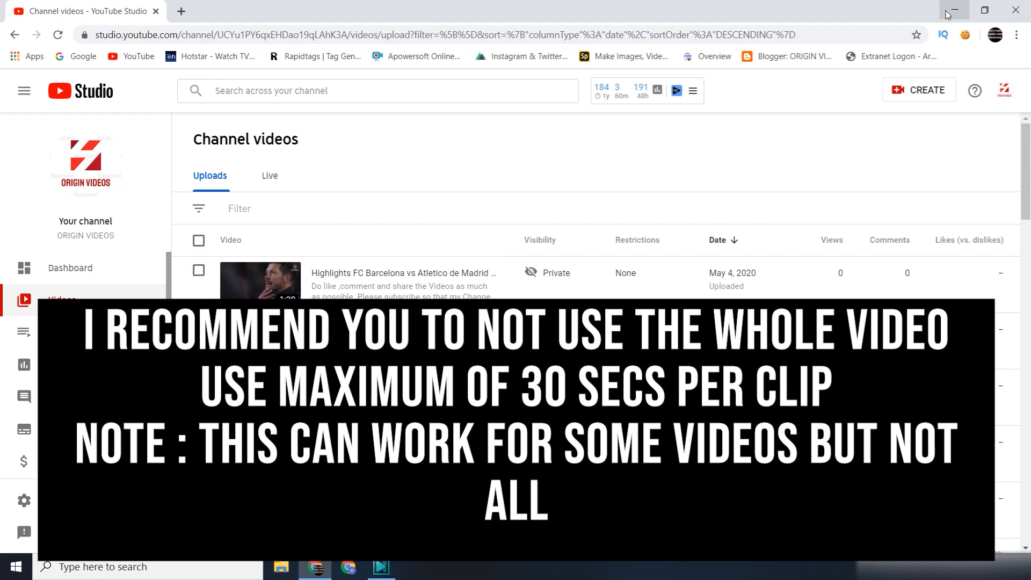
left_click(949, 13)
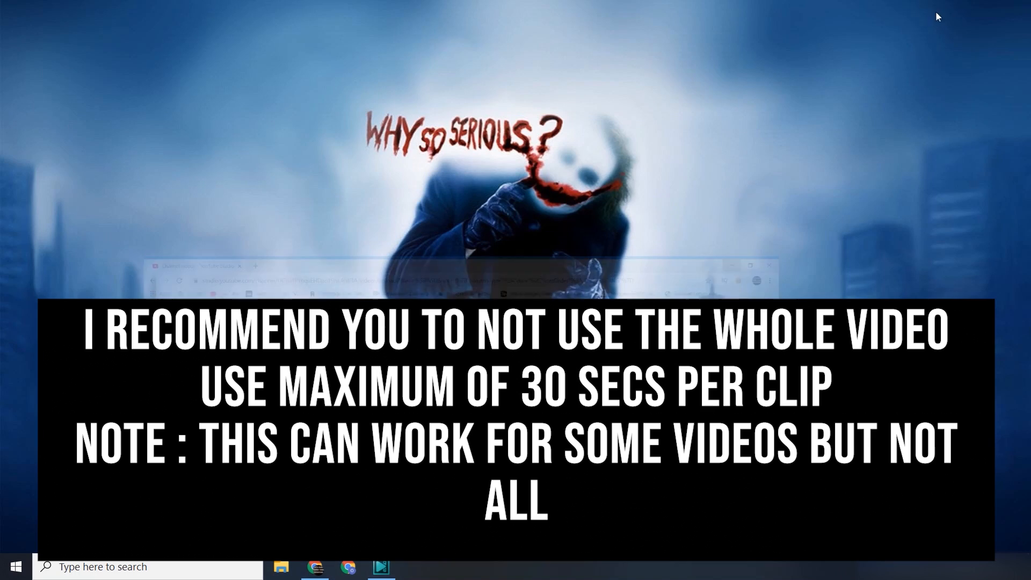